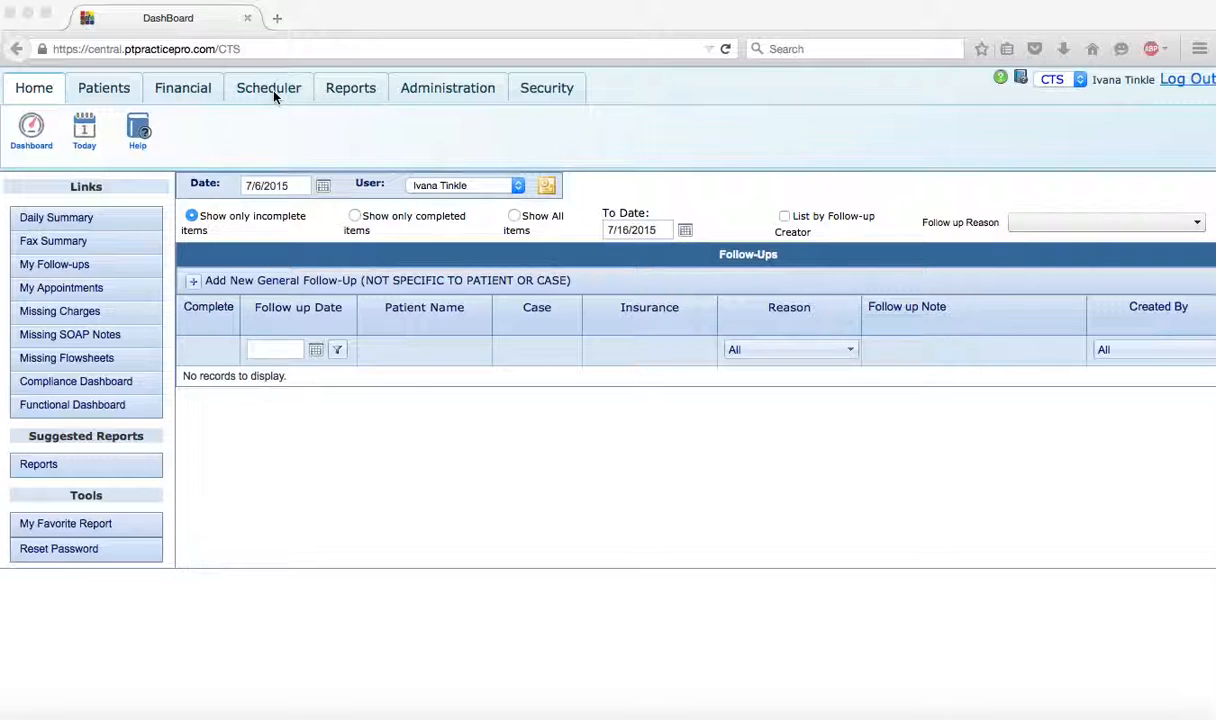
- Open the facility scheduler's weekly appointment view
{"action": "left_click", "coordinate": [270, 90]}
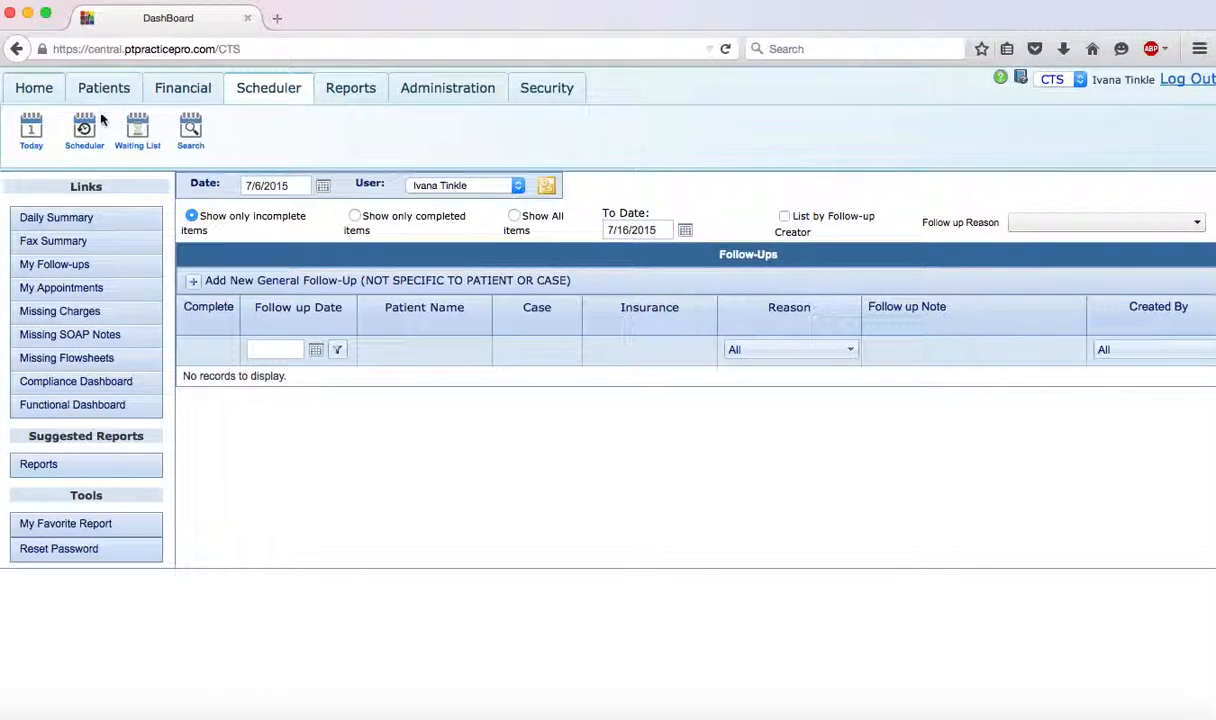
{"action": "left_click", "coordinate": [86, 150]}
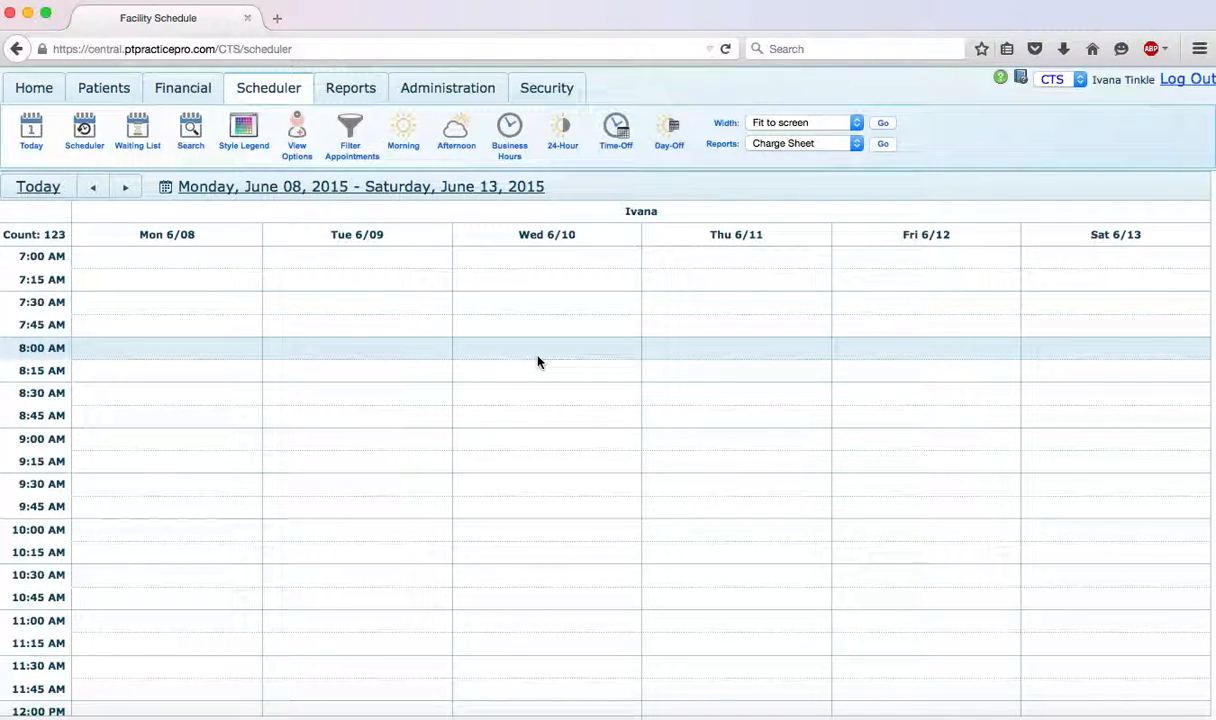
- Check the schedule's date picker and the week of June 15, 2015, and return to the week of June 8
{"action": "left_click", "coordinate": [166, 192]}
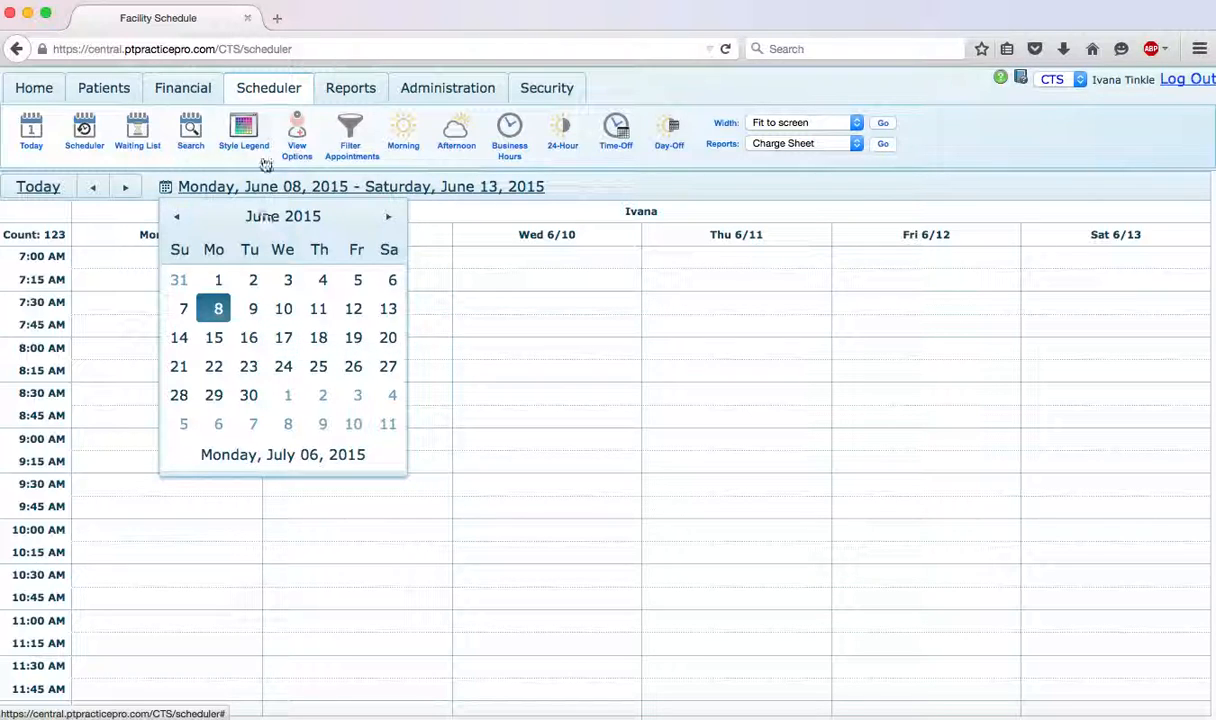
{"action": "left_click", "coordinate": [220, 310]}
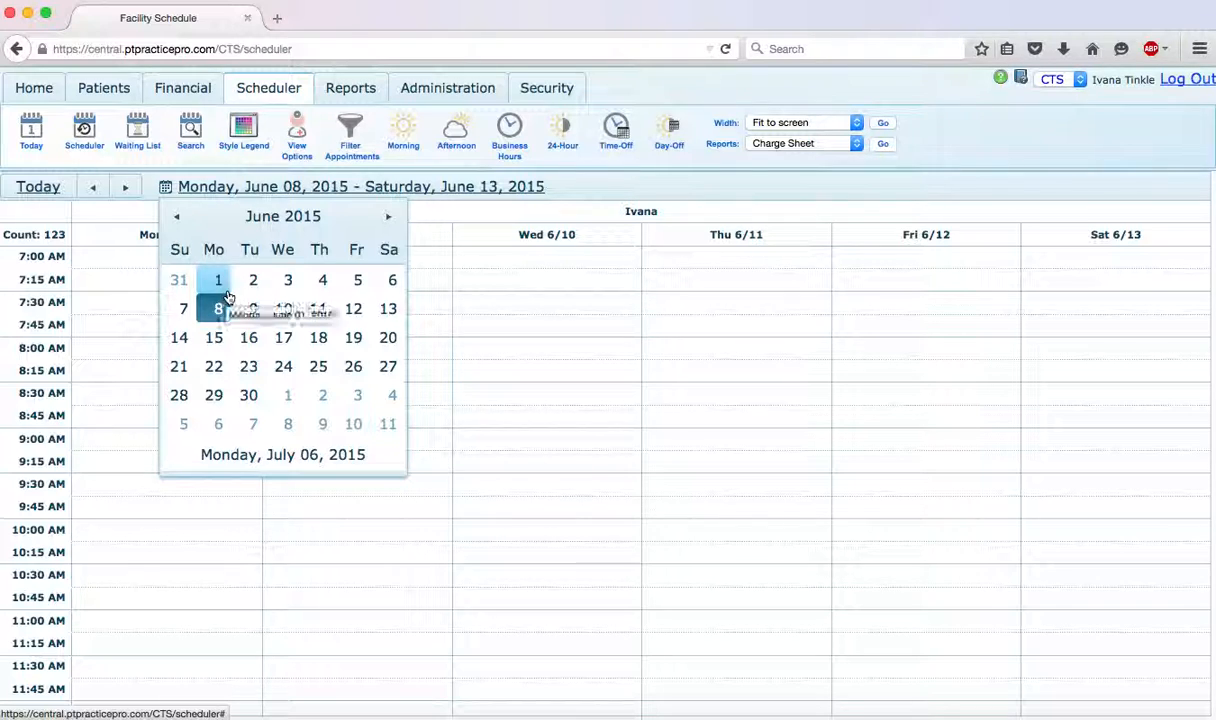
{"action": "left_click", "coordinate": [644, 187]}
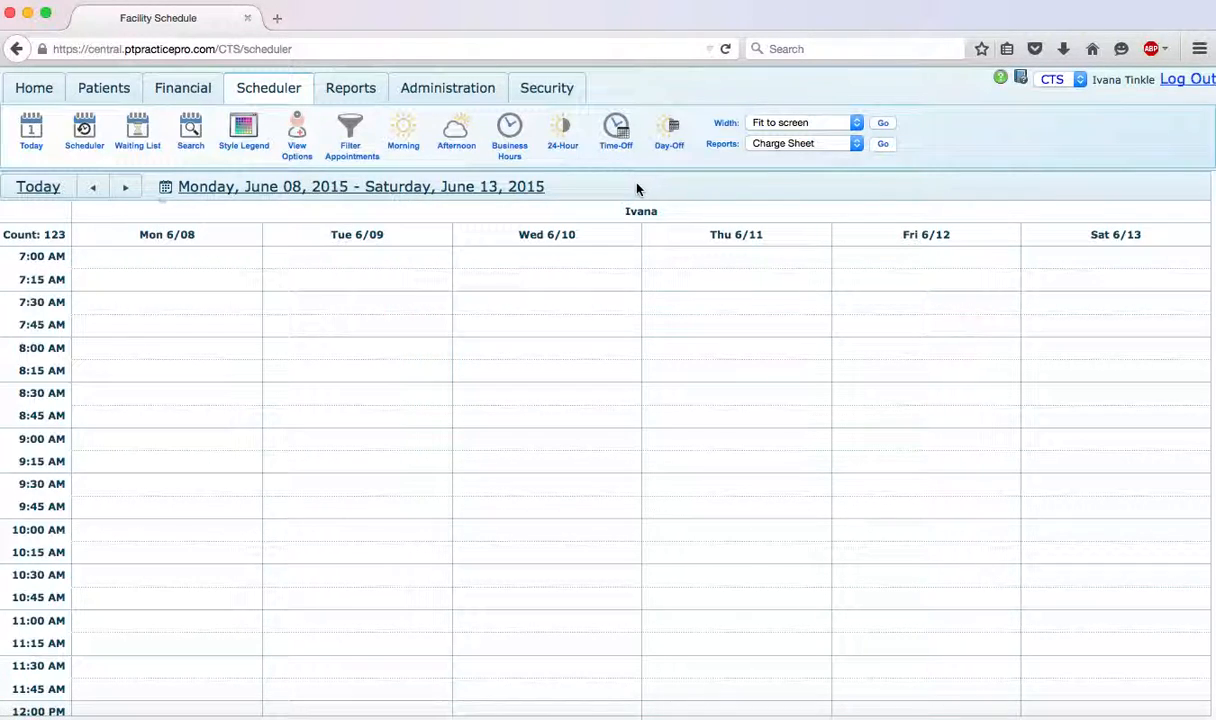
{"action": "left_click", "coordinate": [127, 188]}
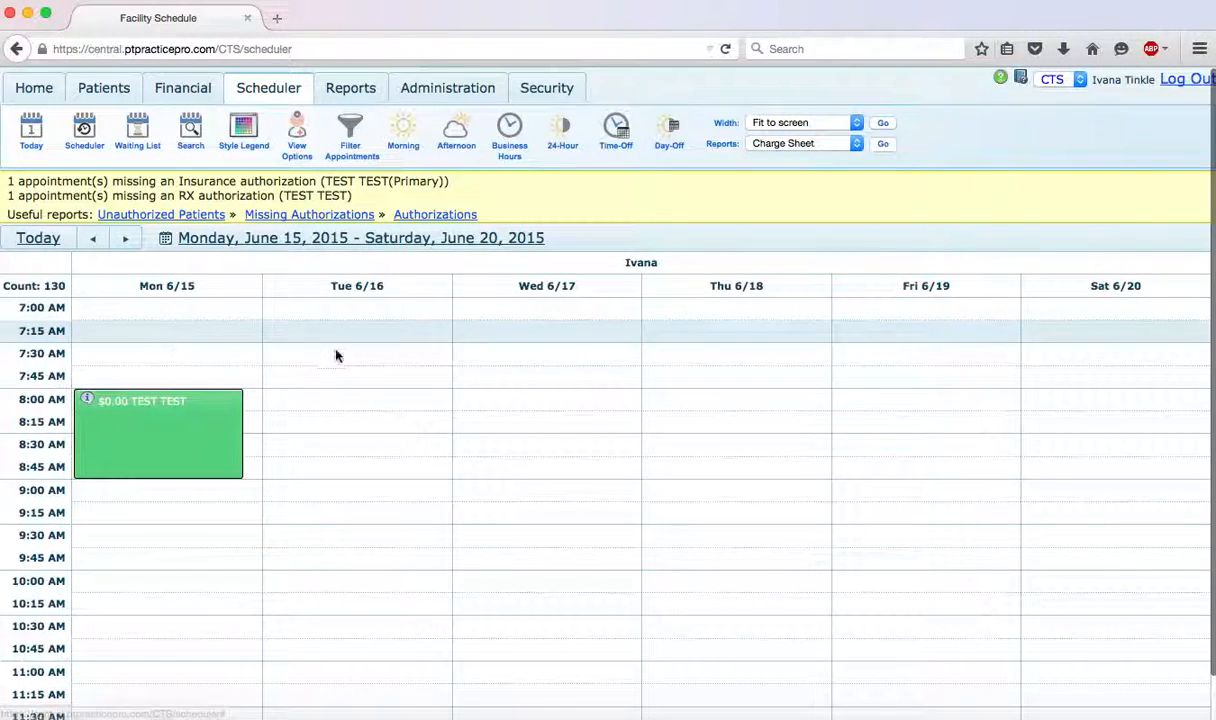
{"action": "left_click", "coordinate": [92, 238]}
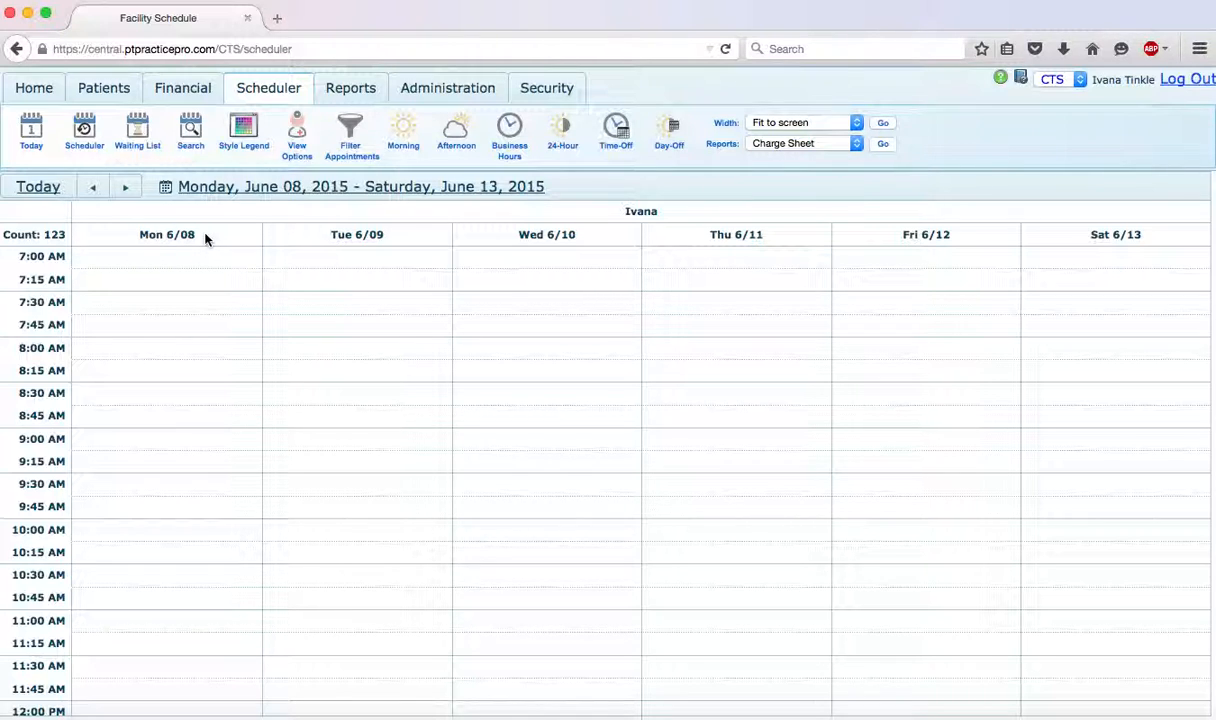
- Start a patient appointment on Monday 6/08 at 8:00 AM, search patients for "test" and select the first match
{"action": "left_click", "coordinate": [147, 354]}
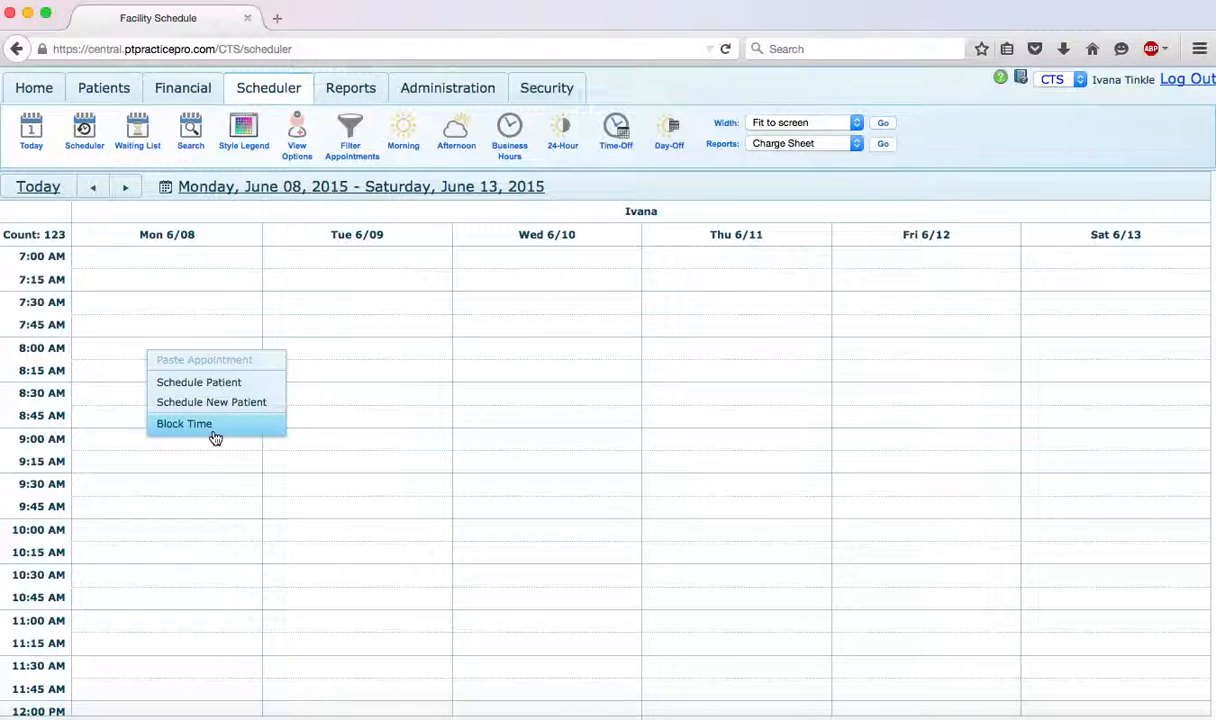
{"action": "left_click", "coordinate": [197, 385]}
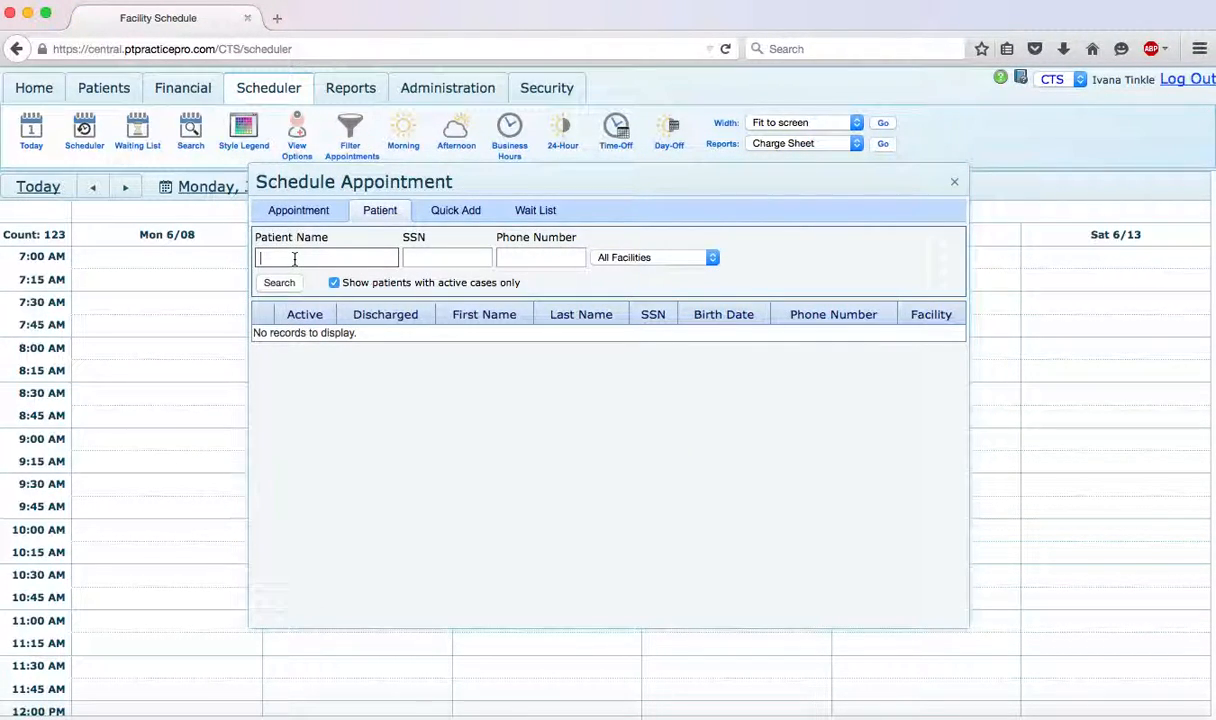
{"action": "type", "text": "test"}
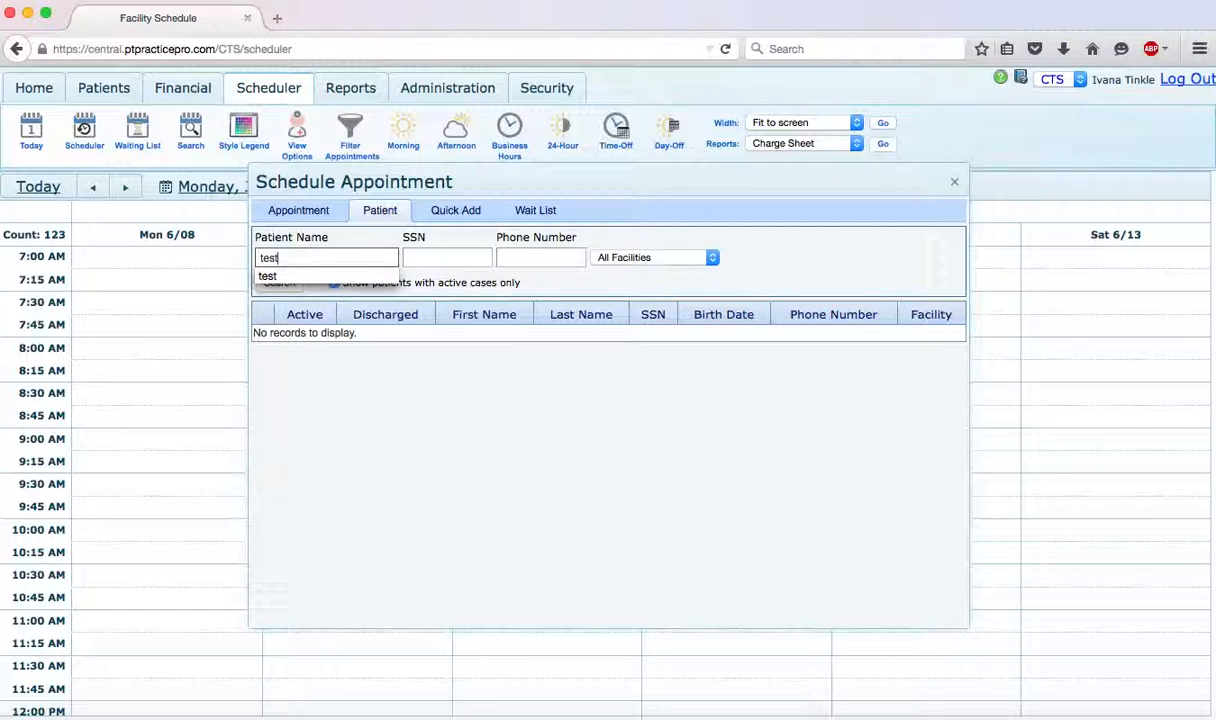
{"action": "key", "text": "Return"}
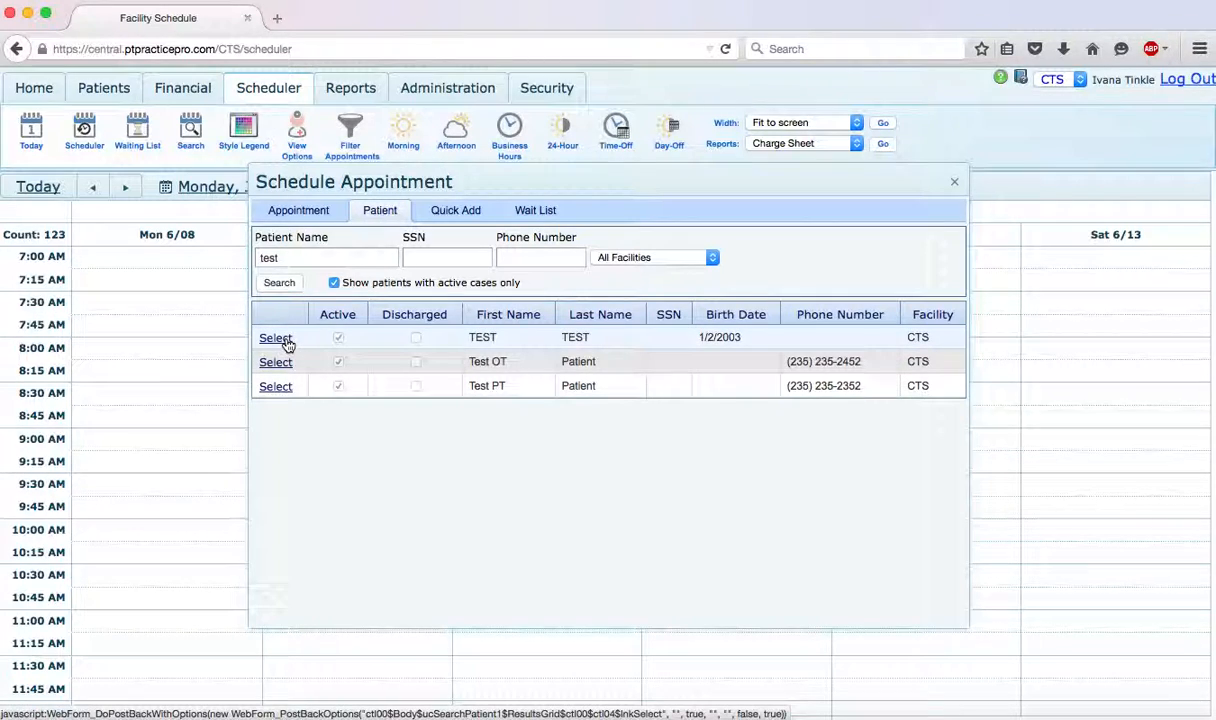
{"action": "left_click_drag", "start_coordinate": [294, 257], "coordinate": [254, 260]}
{"action": "left_click", "coordinate": [311, 258]}
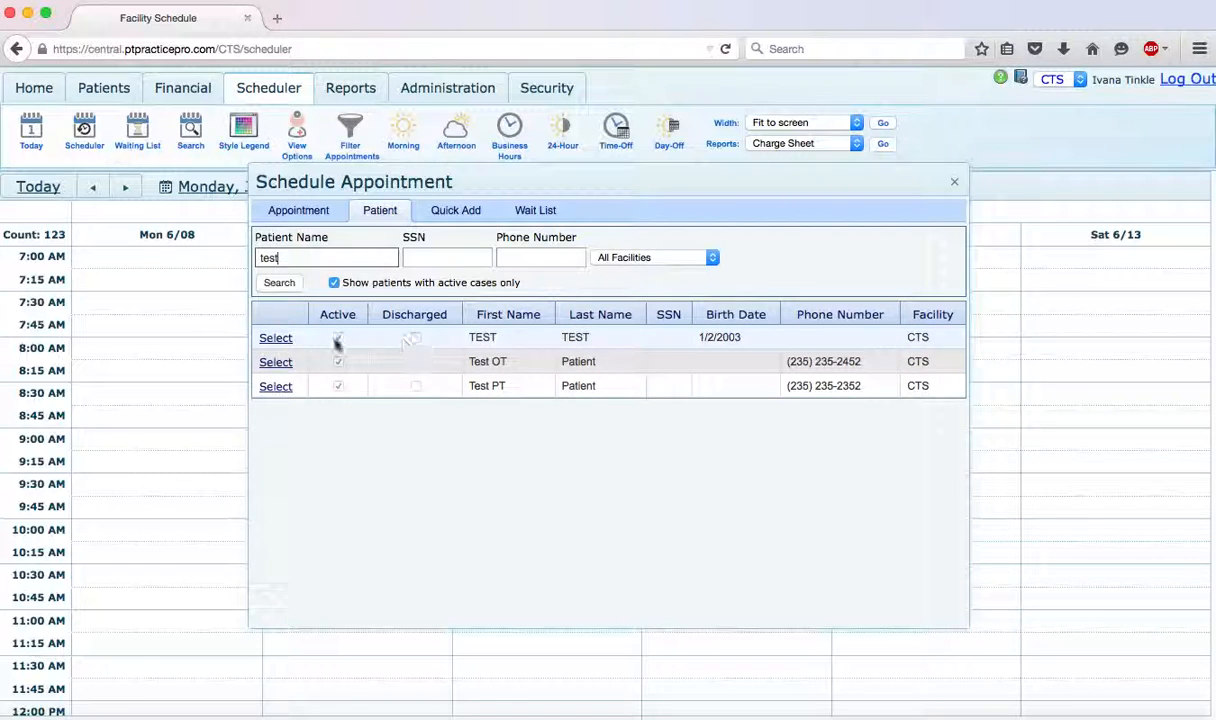
{"action": "left_click", "coordinate": [272, 343]}
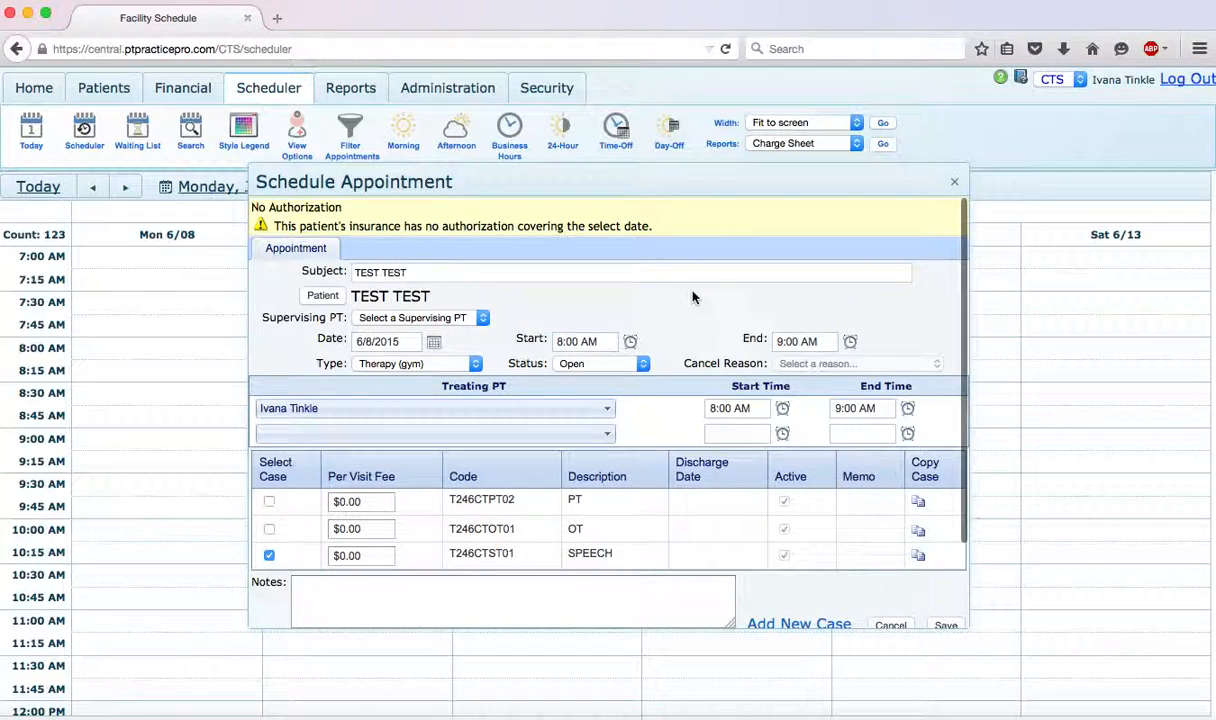
- Set the appointment type to Therapy (gym), assign the PT case and save the appointment
{"action": "scroll", "coordinate": [693, 297], "scroll_direction": "down", "scroll_amount": 2}
{"action": "scroll", "coordinate": [693, 297], "scroll_direction": "down", "scroll_amount": 1}
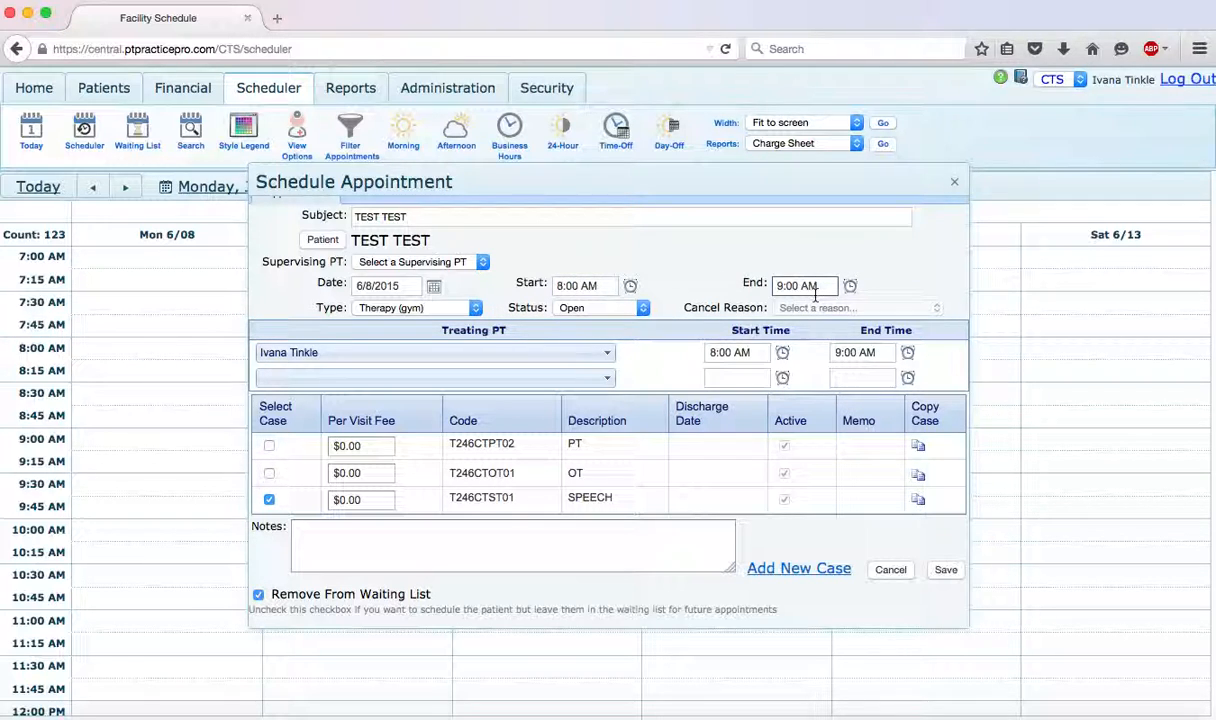
{"action": "left_click", "coordinate": [469, 308]}
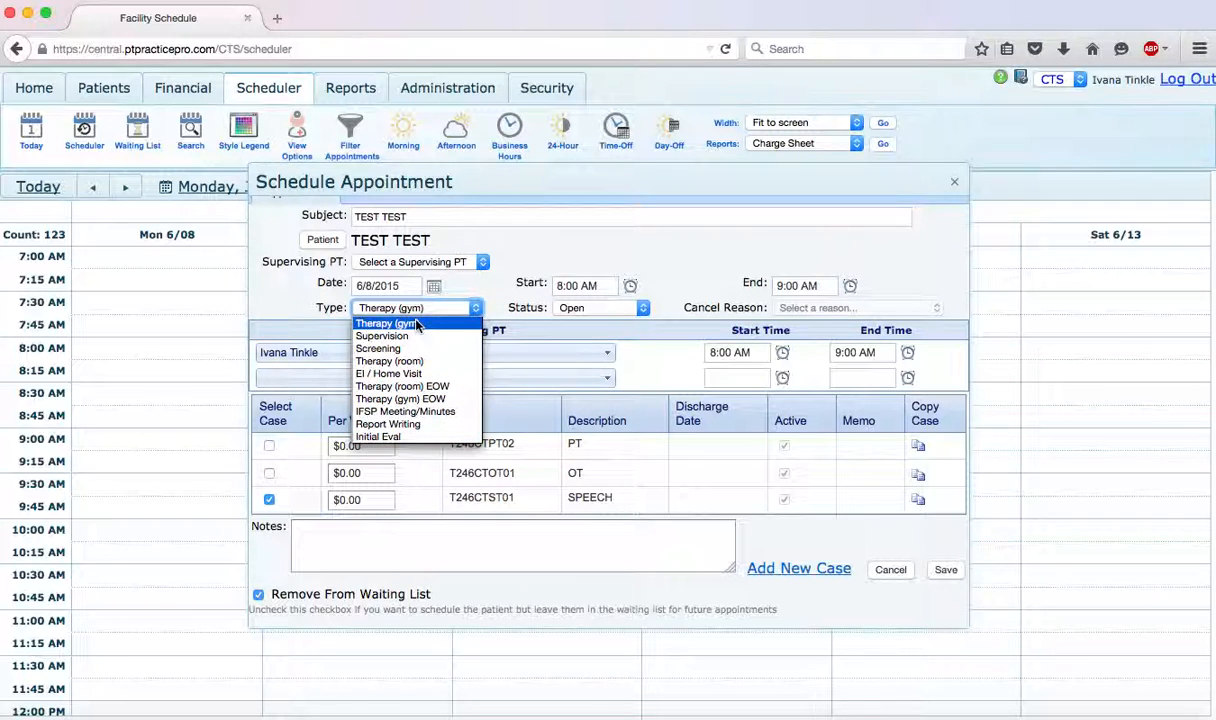
{"action": "left_click", "coordinate": [427, 325]}
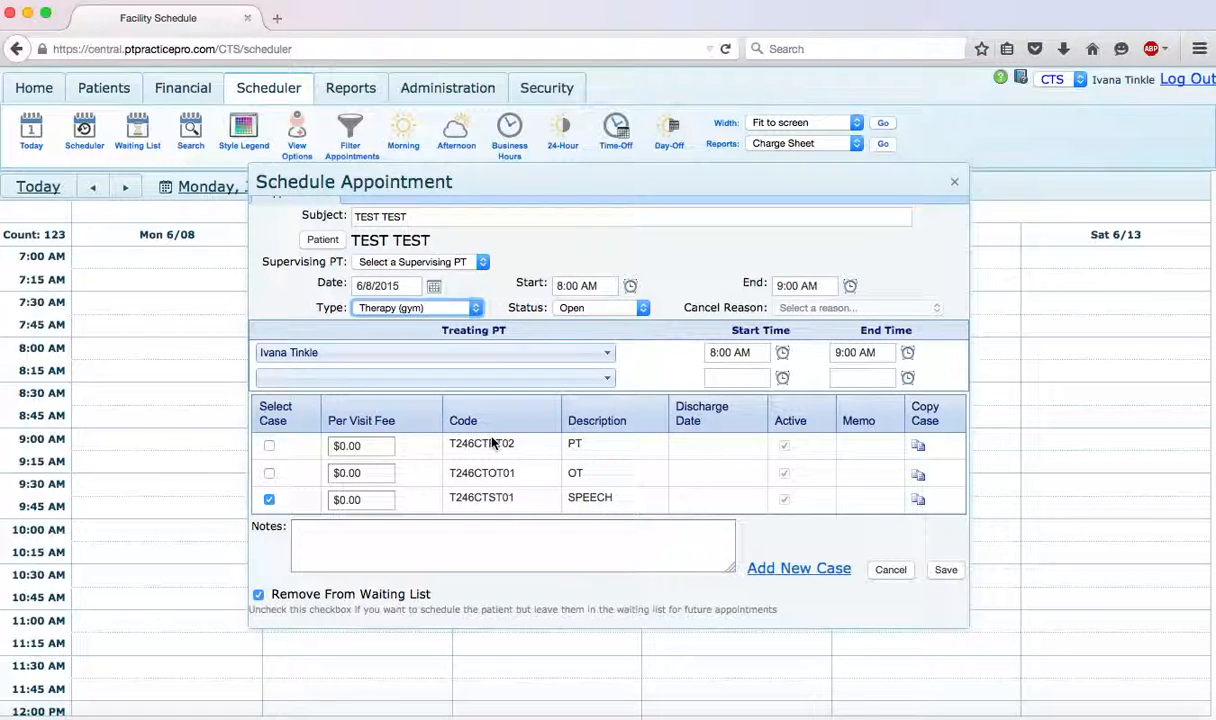
{"action": "left_click", "coordinate": [268, 447]}
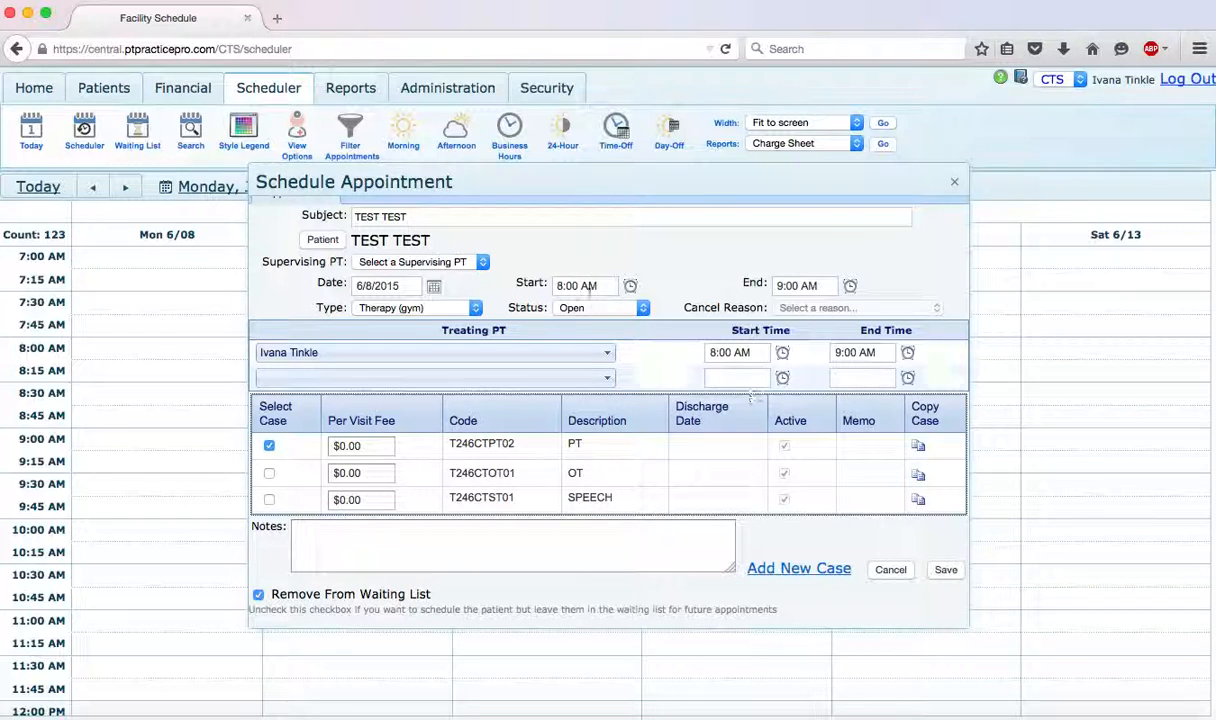
{"action": "left_click", "coordinate": [946, 570]}
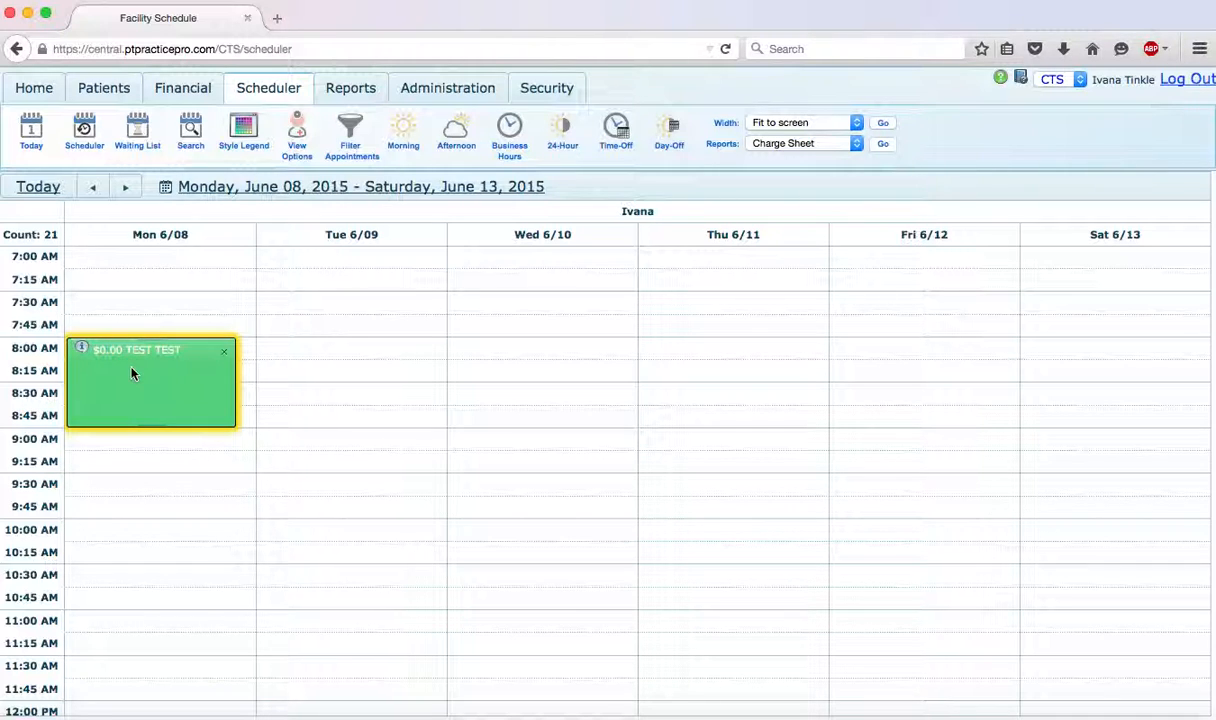
- Try moving Monday's 8:00 AM appointment to 8:30 AM and back to 8:00 AM, and delete the appointment
{"action": "left_click_drag", "start_coordinate": [133, 374], "coordinate": [135, 412]}
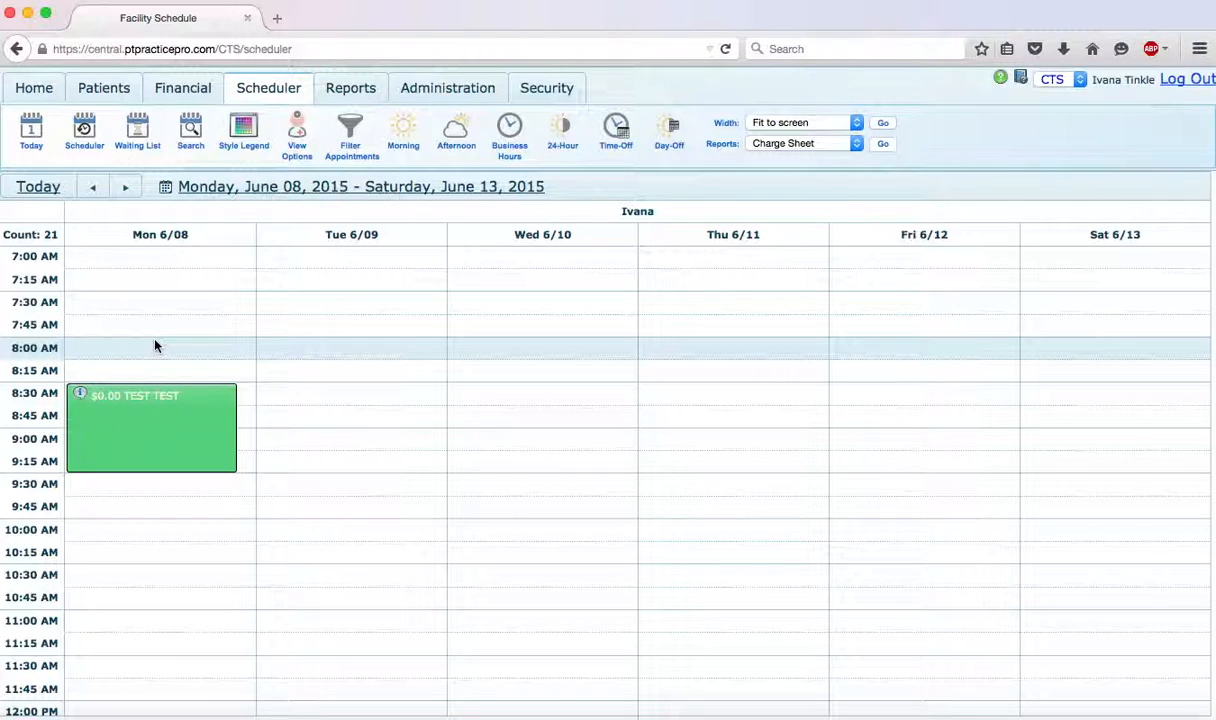
{"action": "left_click_drag", "start_coordinate": [156, 416], "coordinate": [164, 359]}
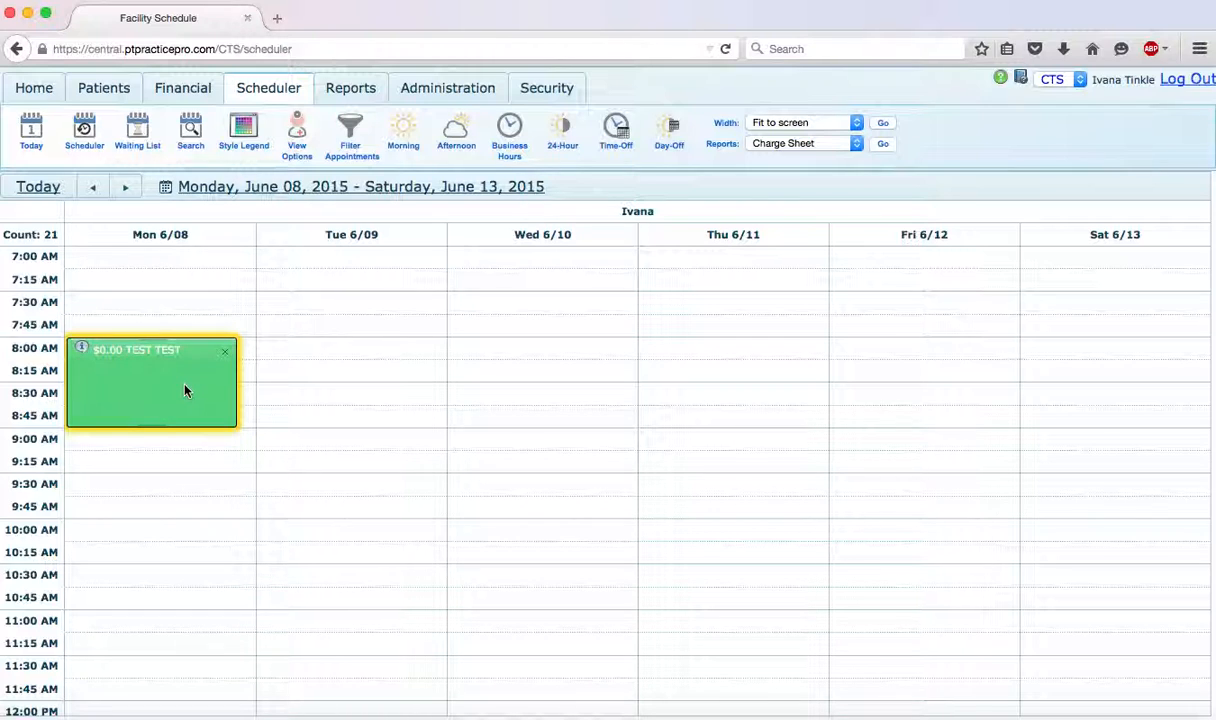
{"action": "left_click", "coordinate": [229, 357]}
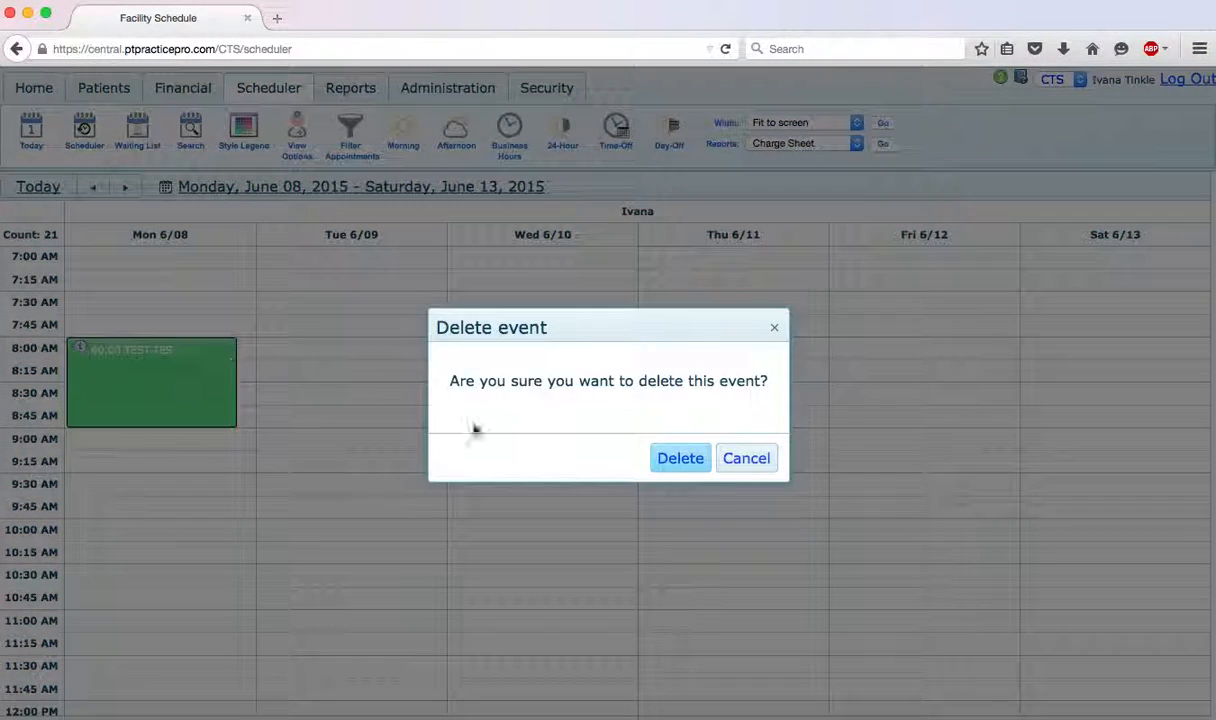
{"action": "left_click", "coordinate": [695, 466]}
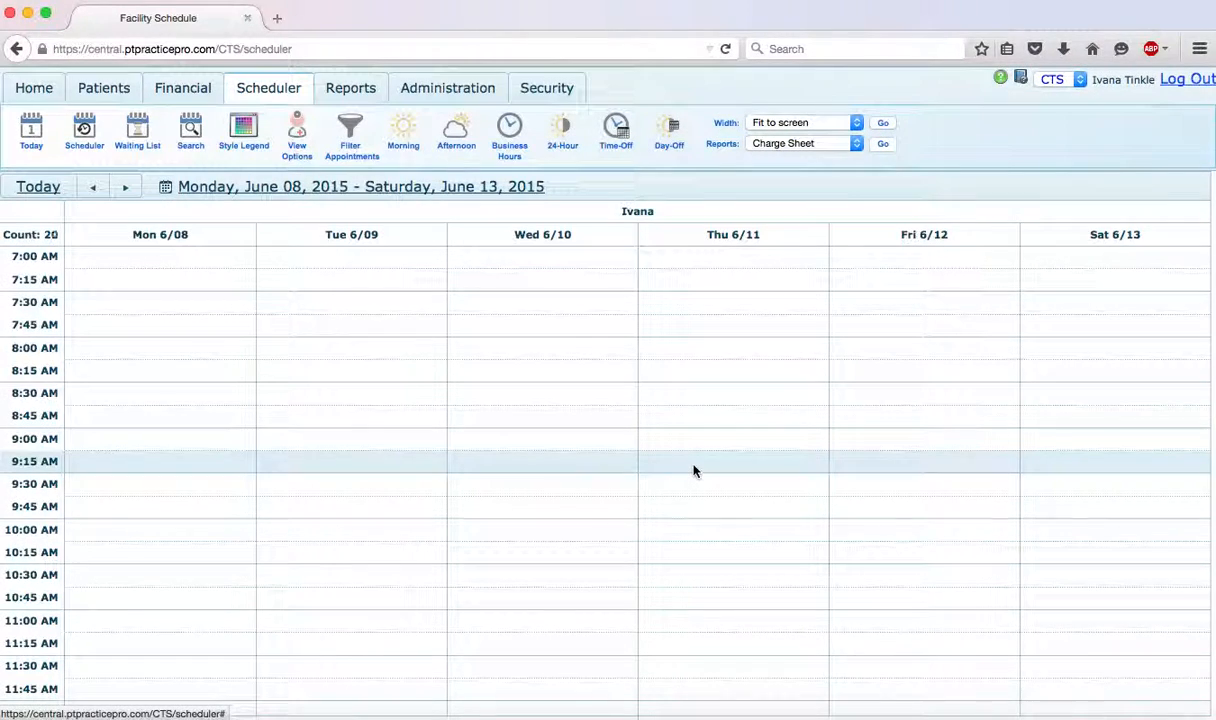
- Schedule the first patient matching "test" on Monday 6/08 at 8:00 AM under the PT case and save the appointment
{"action": "right_click", "coordinate": [130, 352]}
{"action": "left_click", "coordinate": [168, 382]}
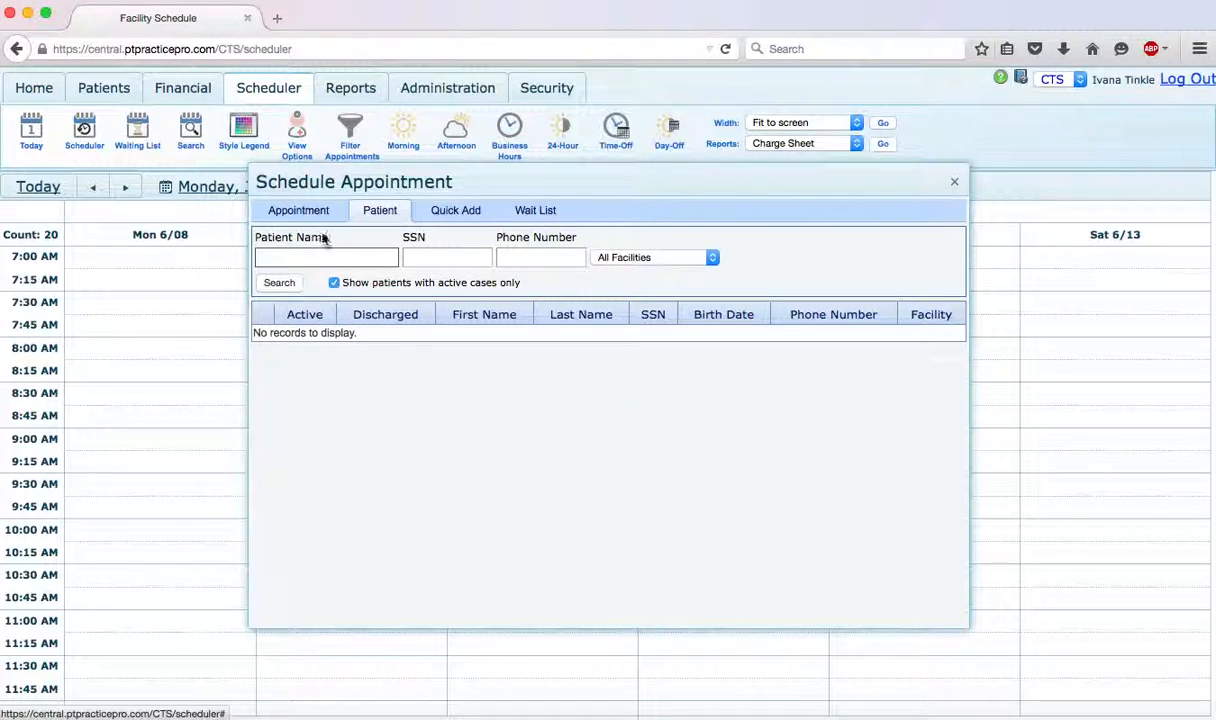
{"action": "left_click", "coordinate": [318, 258]}
{"action": "type", "text": "test"}
{"action": "key", "text": "Return"}
{"action": "left_click", "coordinate": [268, 343]}
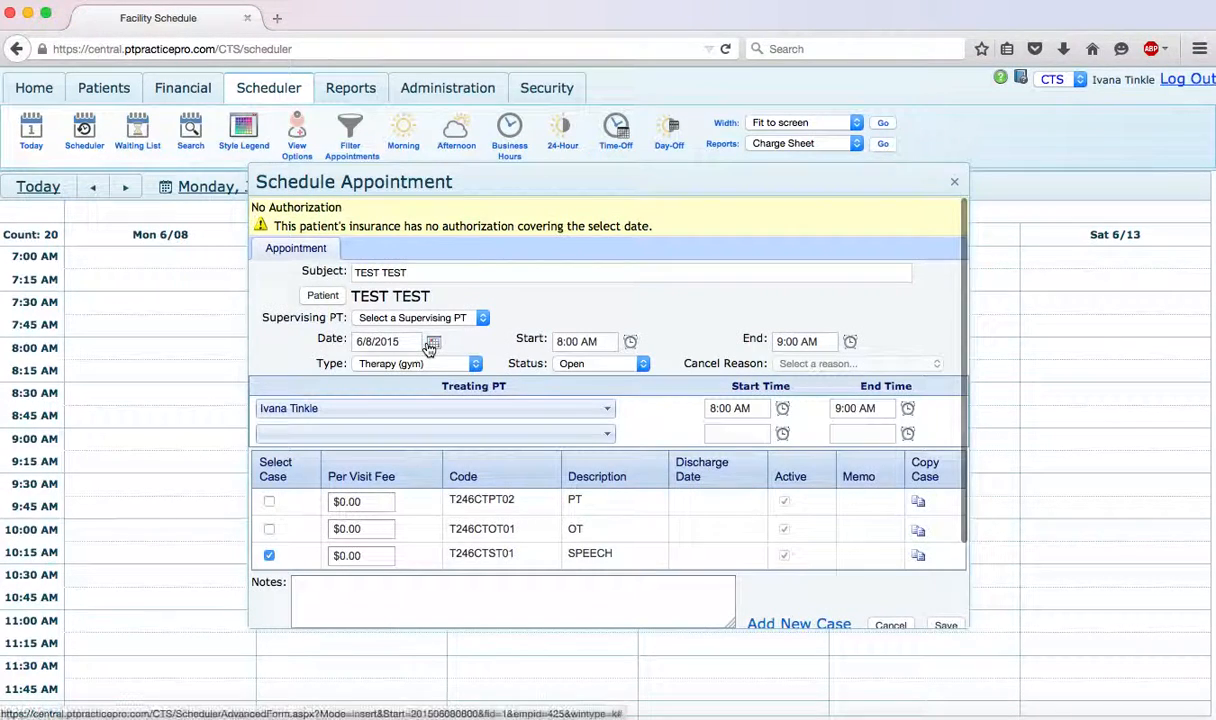
{"action": "left_click", "coordinate": [269, 502]}
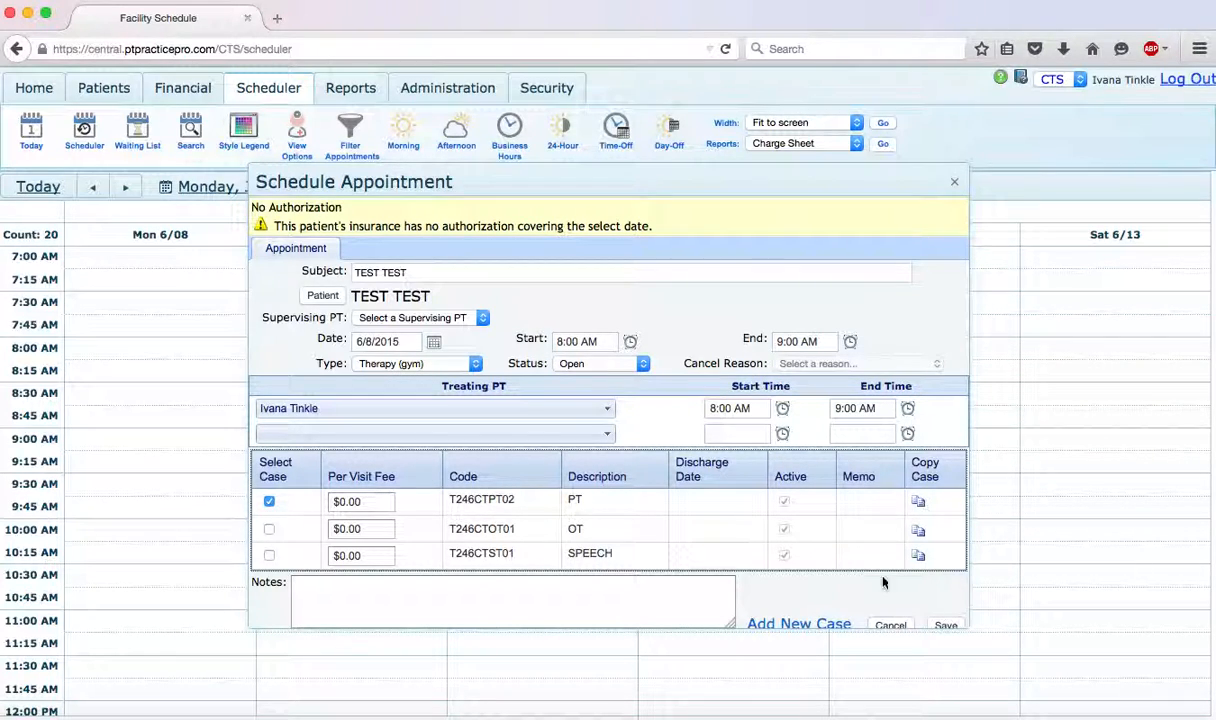
{"action": "left_click", "coordinate": [946, 626]}
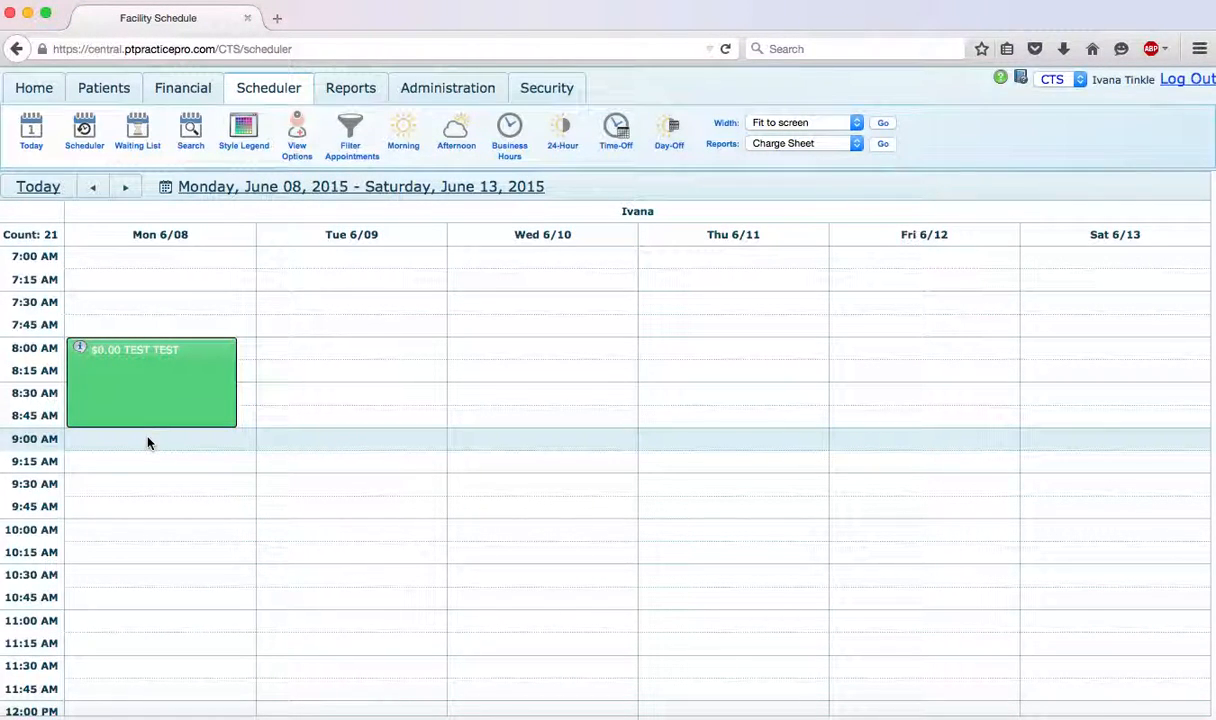
- Start an appointment for the same test patient on Monday 6/08 at 9:00 AM and accept the appointment conflict
{"action": "right_click", "coordinate": [148, 443]}
{"action": "left_click", "coordinate": [179, 470]}
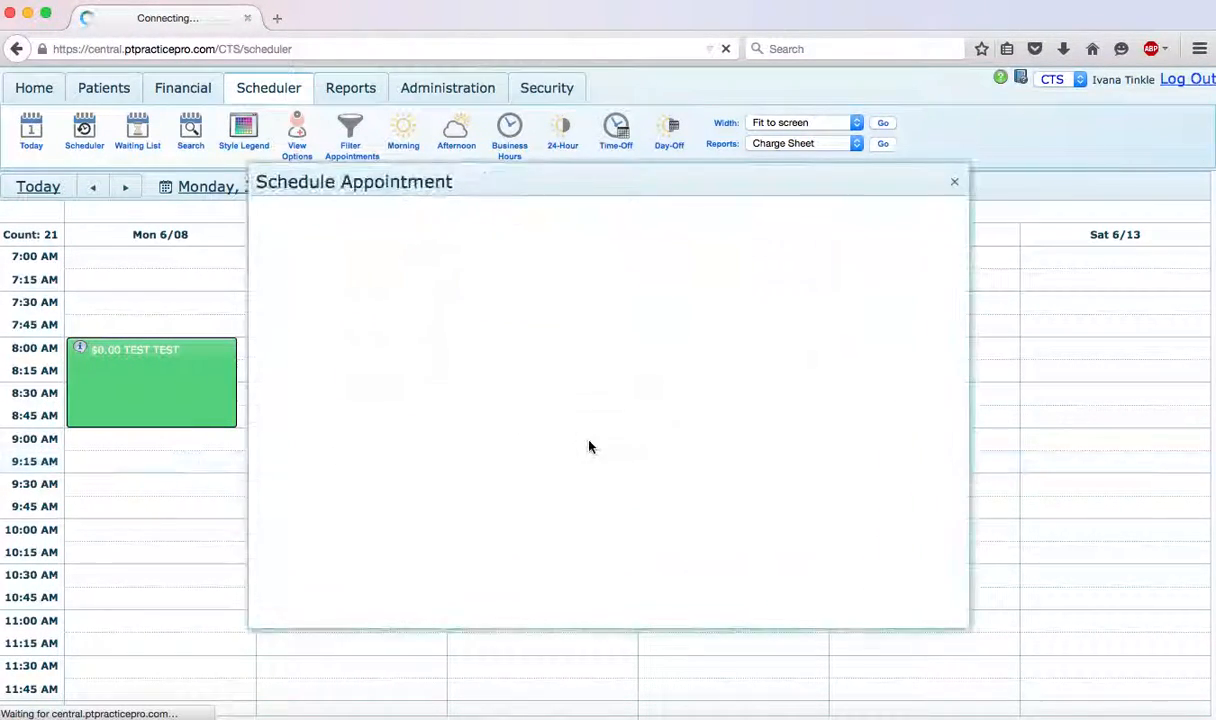
{"action": "left_click", "coordinate": [315, 258]}
{"action": "type", "text": "test"}
{"action": "key", "text": "Return"}
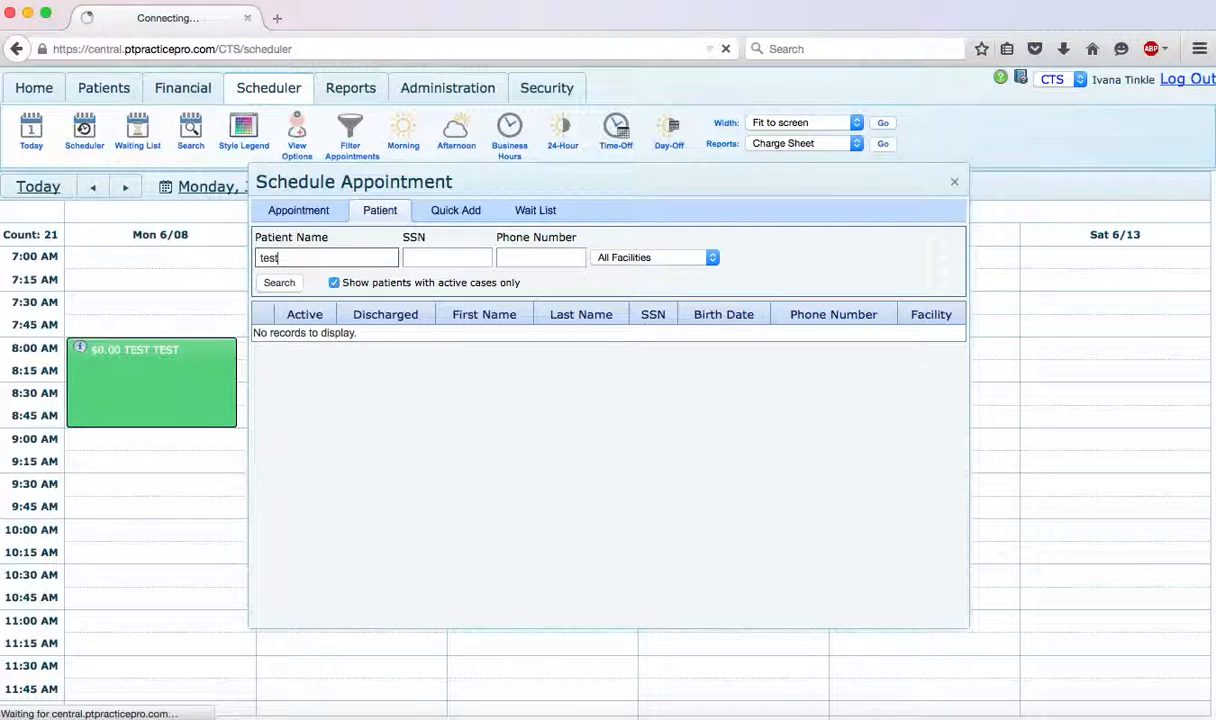
{"action": "left_click", "coordinate": [273, 338]}
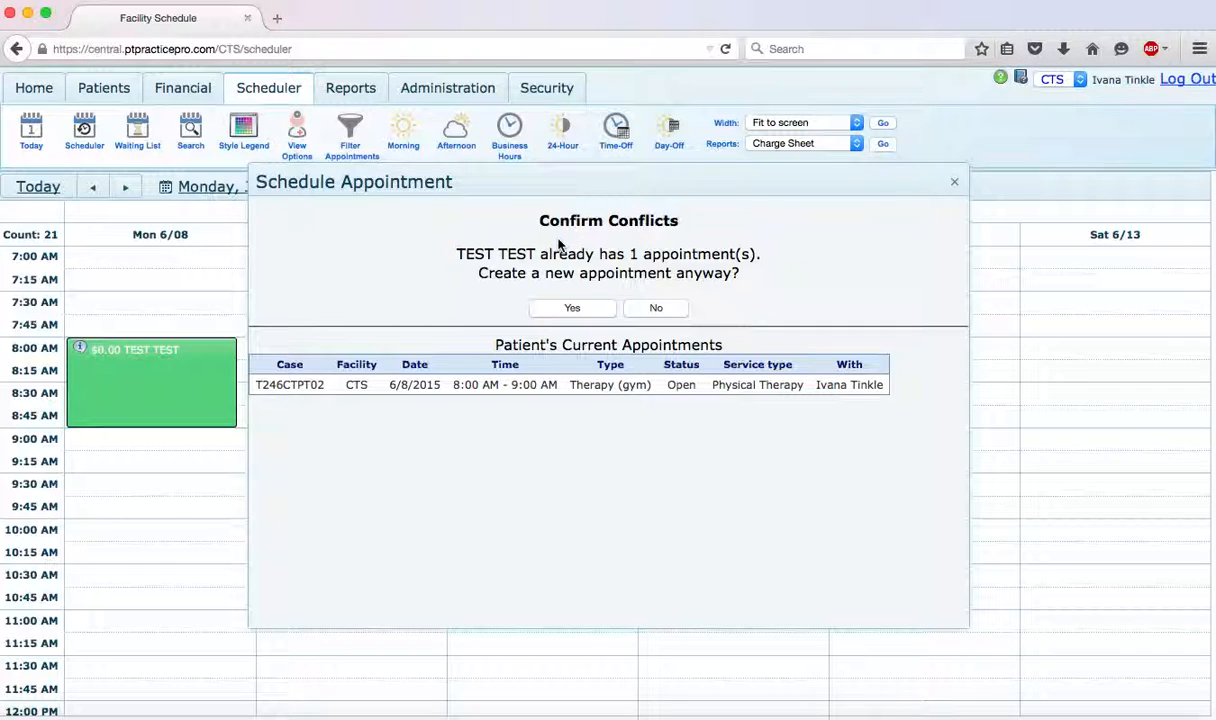
{"action": "left_click", "coordinate": [566, 312]}
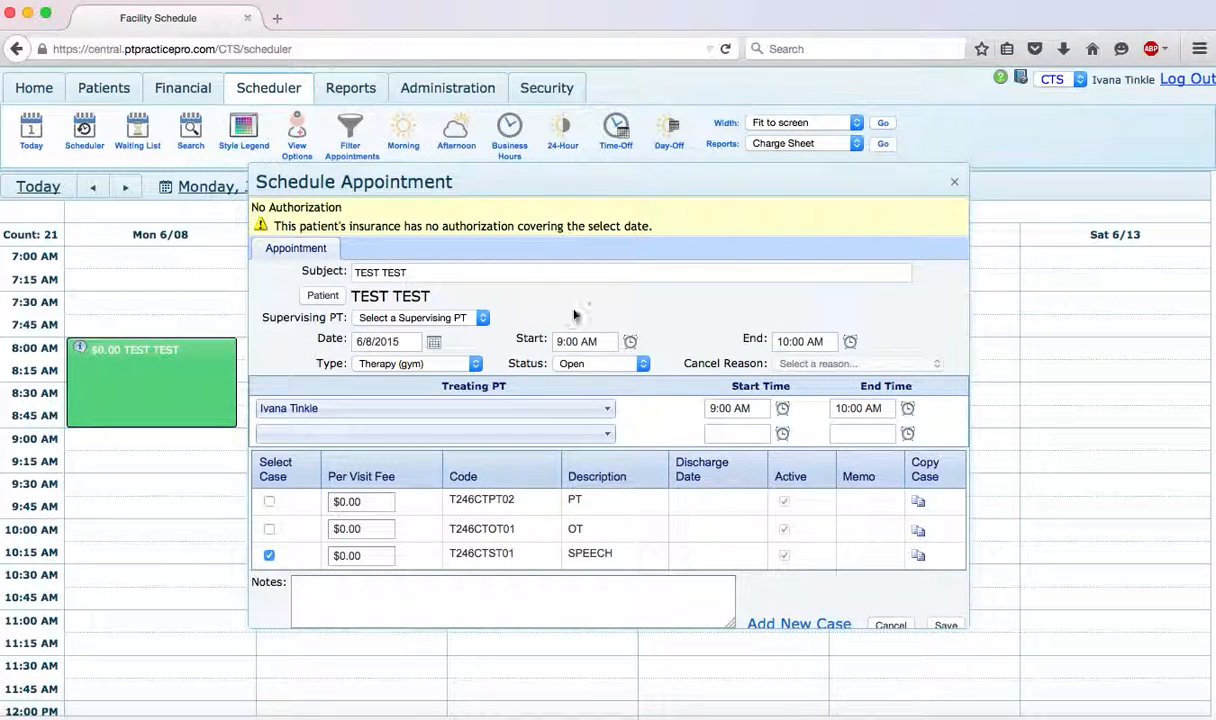
- Assign the PT case to the 9:00 AM appointment, set its type to Therapy (room) and save it
{"action": "scroll", "coordinate": [704, 304], "scroll_direction": "down", "scroll_amount": 2}
{"action": "scroll", "coordinate": [700, 290], "scroll_direction": "down", "scroll_amount": 2}
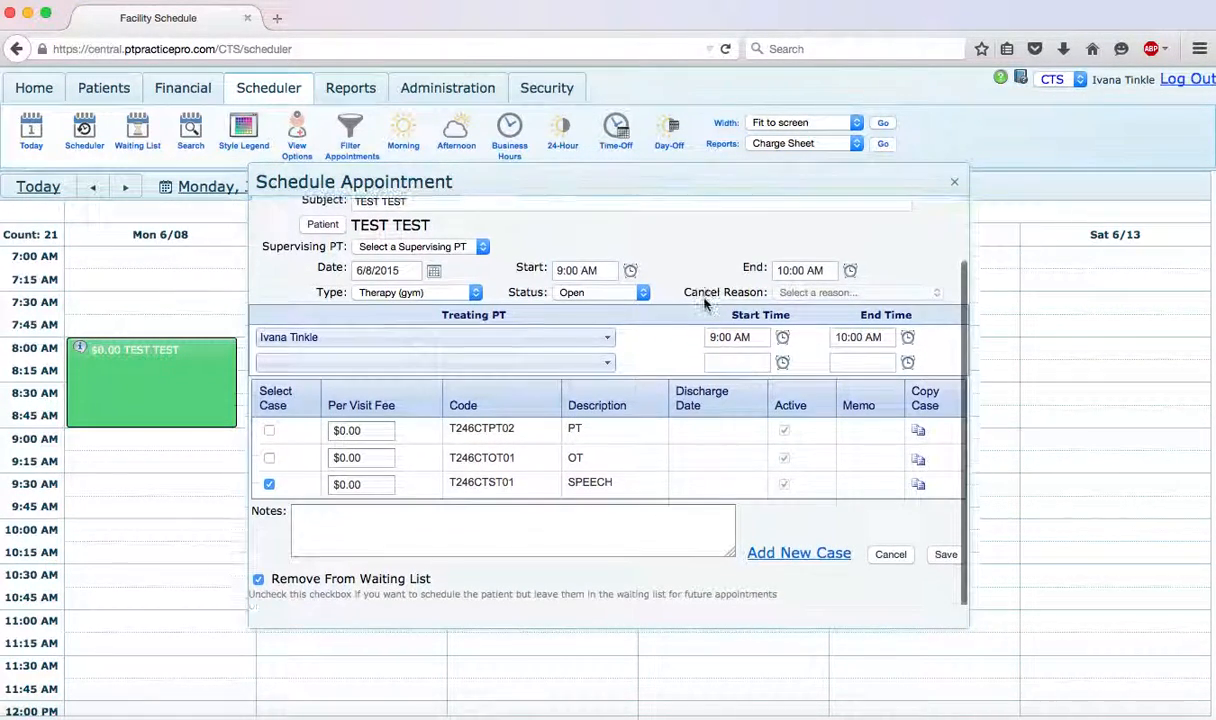
{"action": "left_click", "coordinate": [270, 430]}
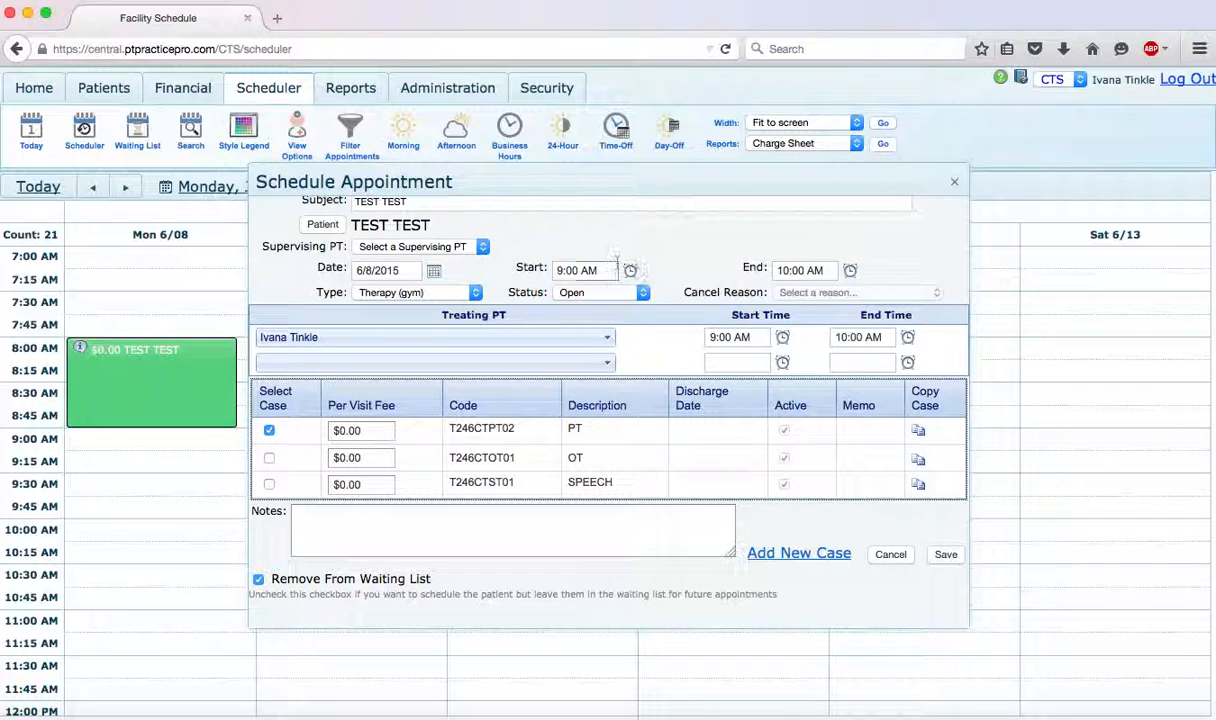
{"action": "left_click", "coordinate": [474, 292]}
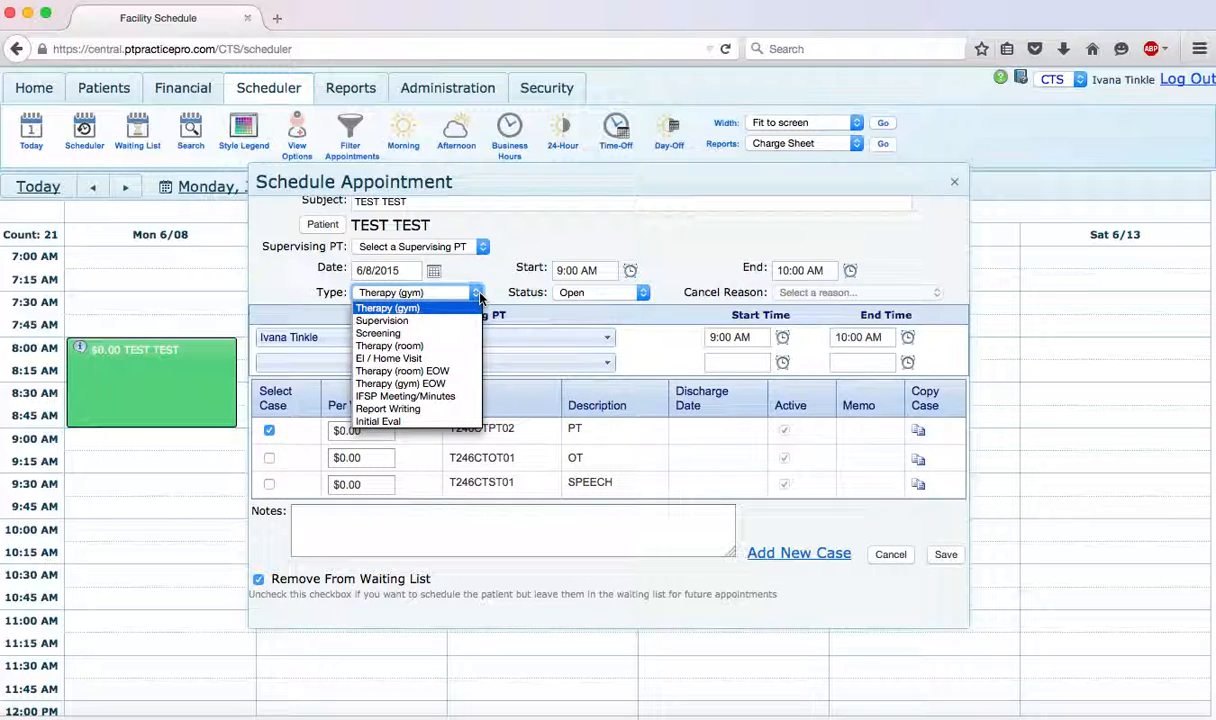
{"action": "left_click", "coordinate": [430, 346]}
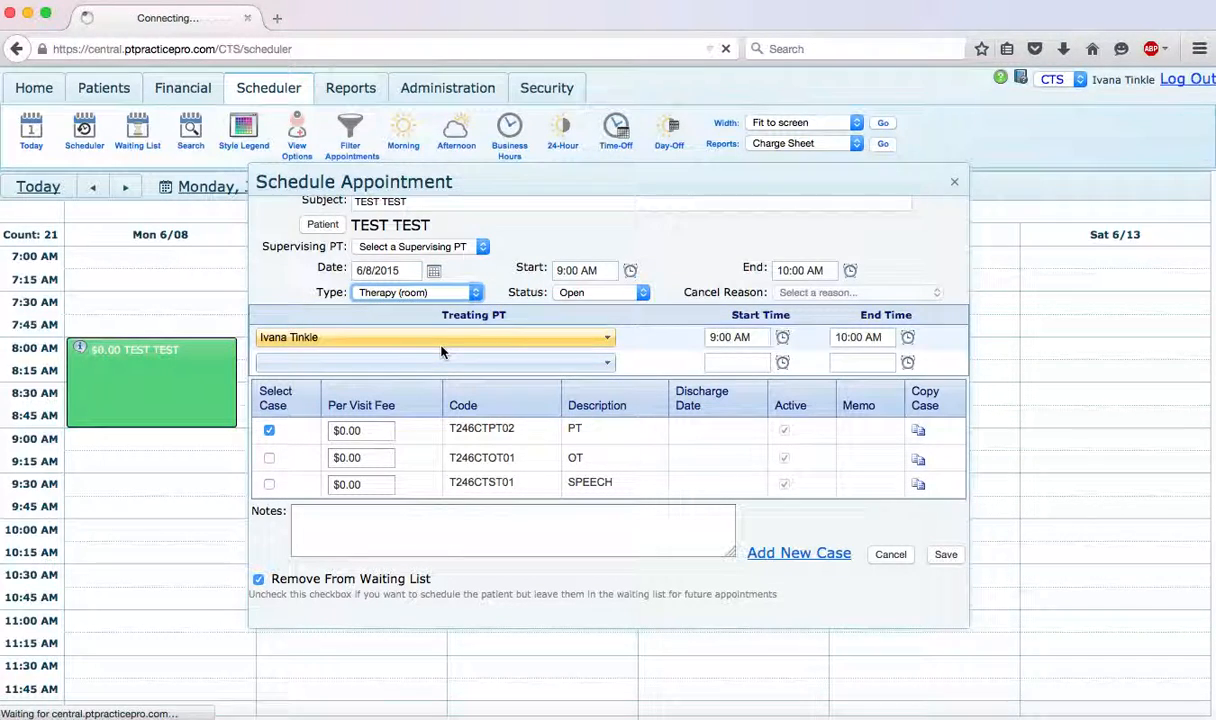
{"action": "left_click", "coordinate": [946, 625]}
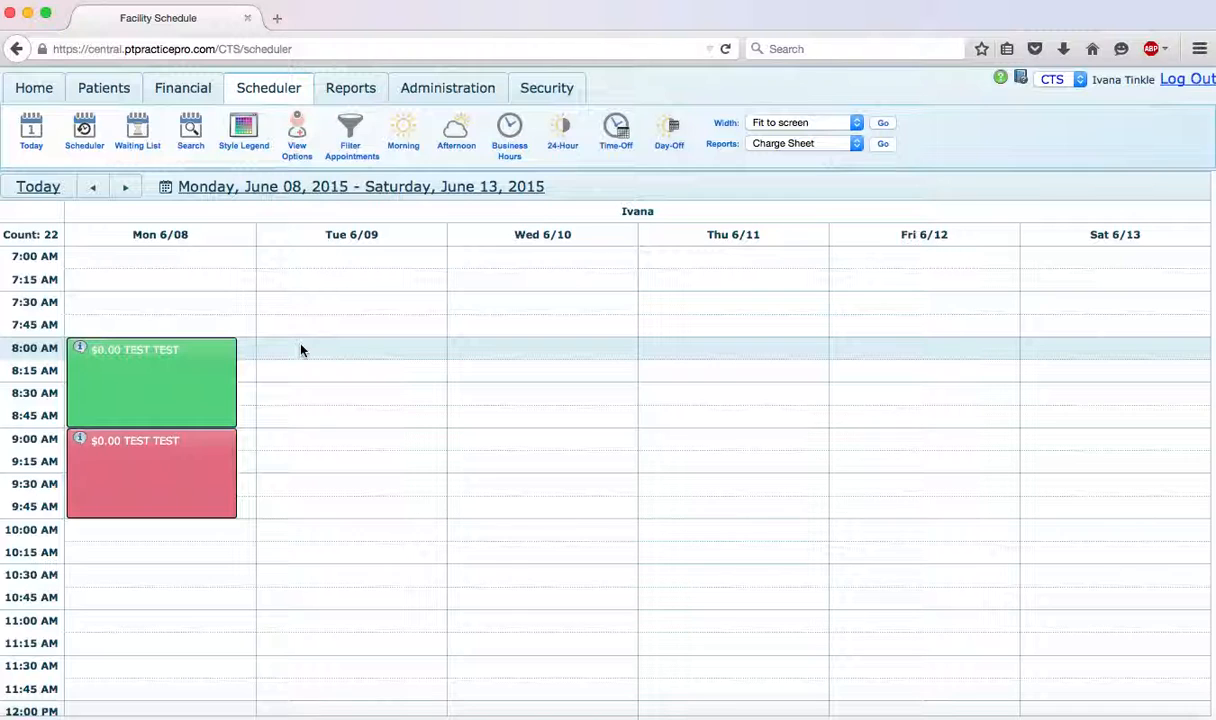
- Mark Monday's 8:00 AM appointment as No-Show and the 9:00 AM appointment as cancelled
{"action": "right_click", "coordinate": [153, 377]}
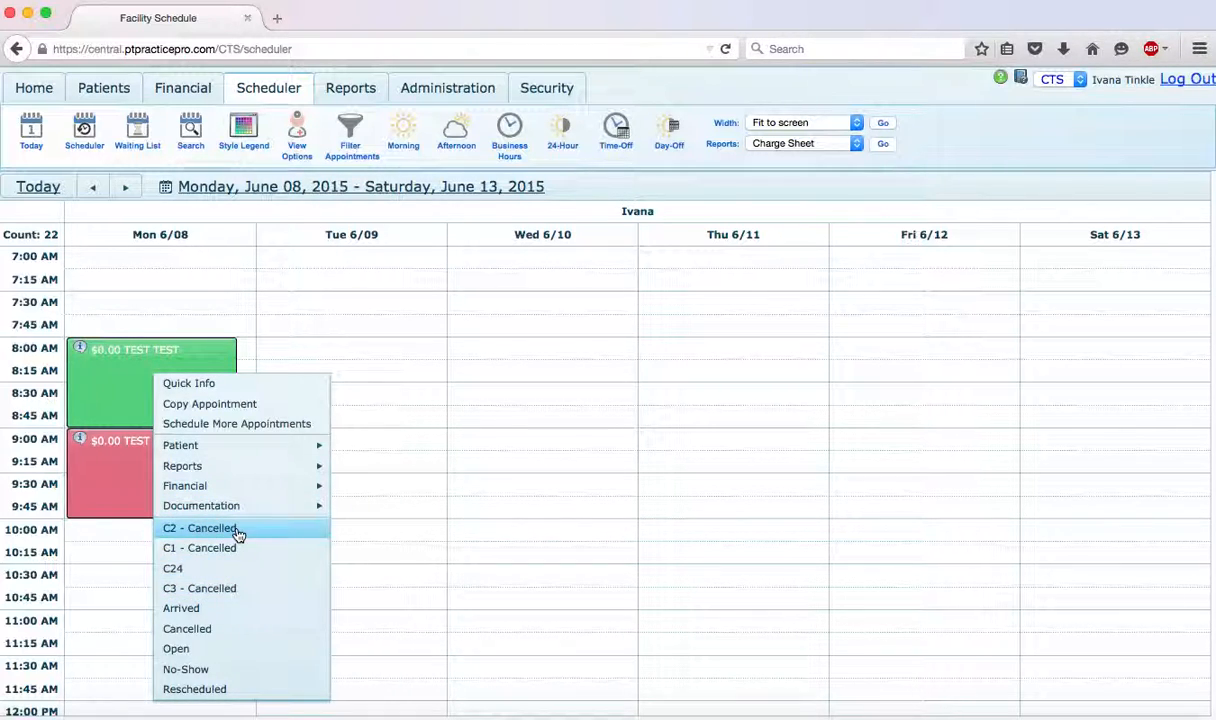
{"action": "left_click", "coordinate": [215, 670]}
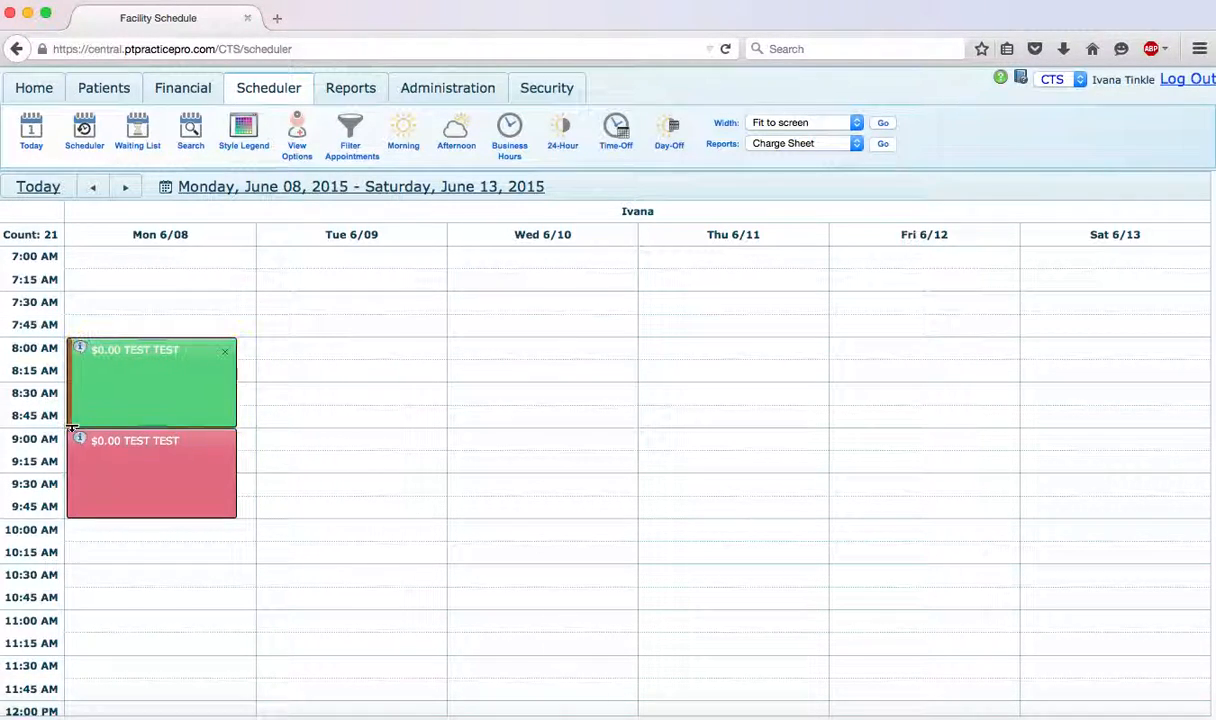
{"action": "right_click", "coordinate": [149, 484]}
{"action": "left_click", "coordinate": [212, 566]}
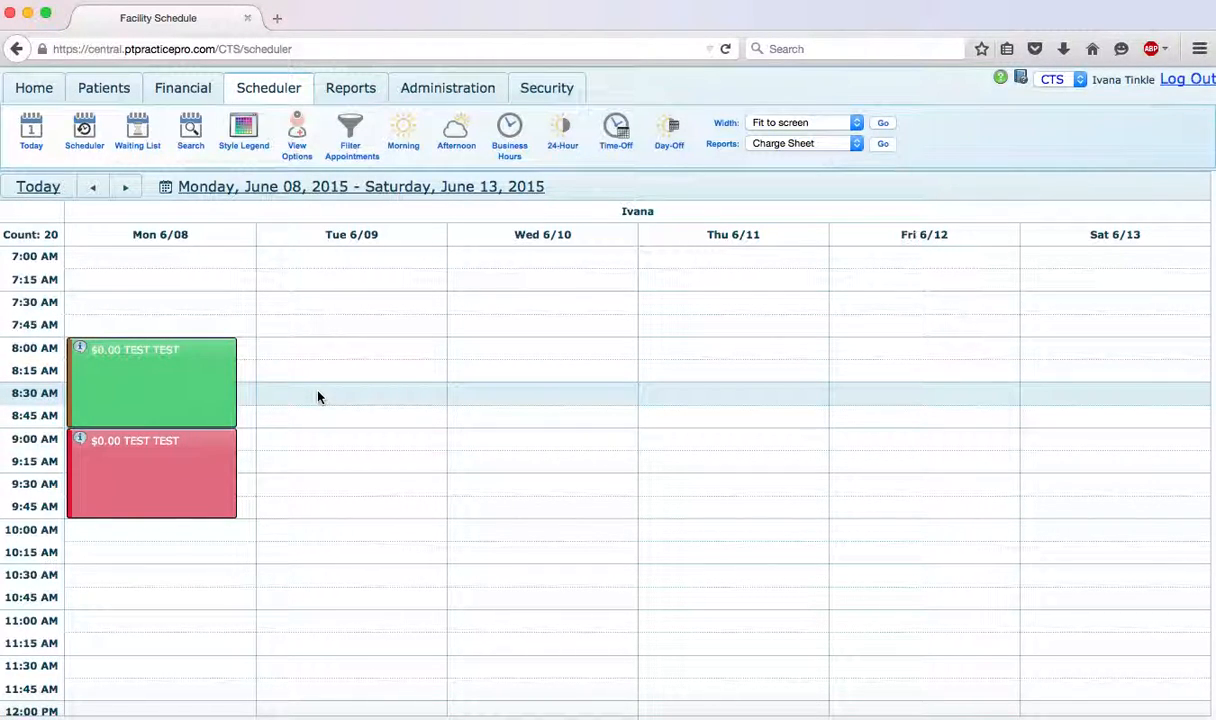
- Look through the report and documentation options for Monday's 8:00 AM appointment, including the flow sheet
{"action": "right_click", "coordinate": [169, 390]}
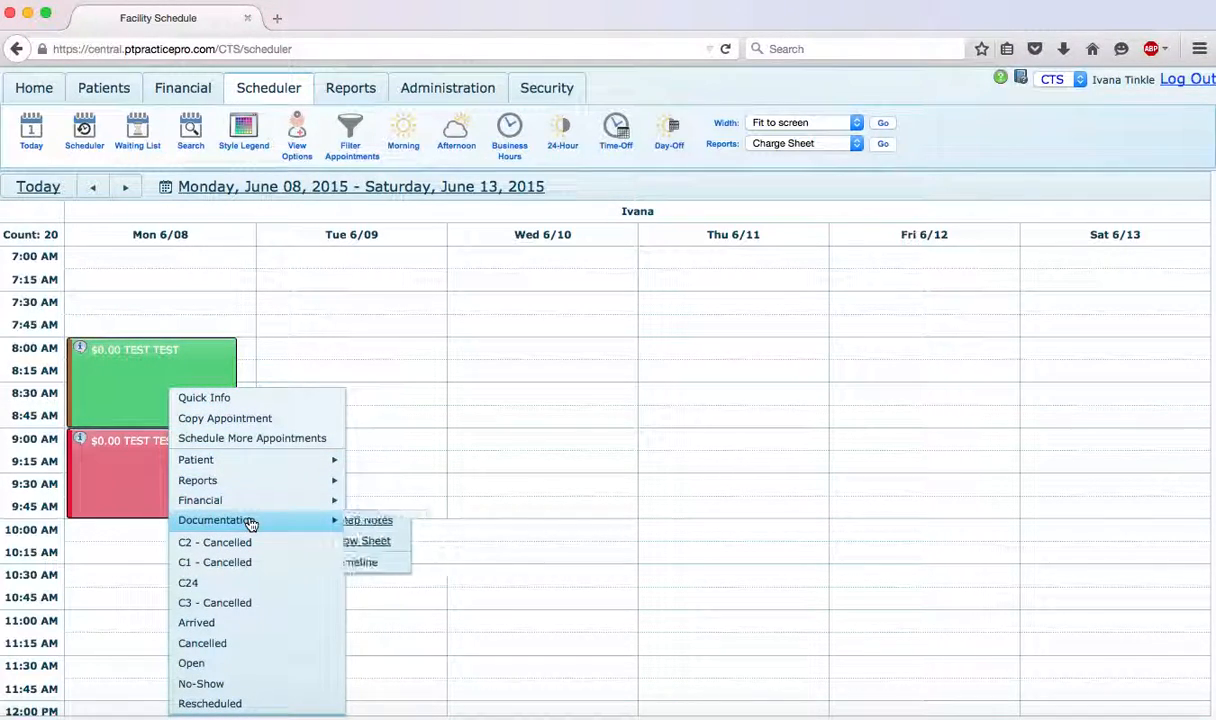
{"action": "mouse_move", "coordinate": [287, 482]}
{"action": "mouse_move", "coordinate": [288, 527]}
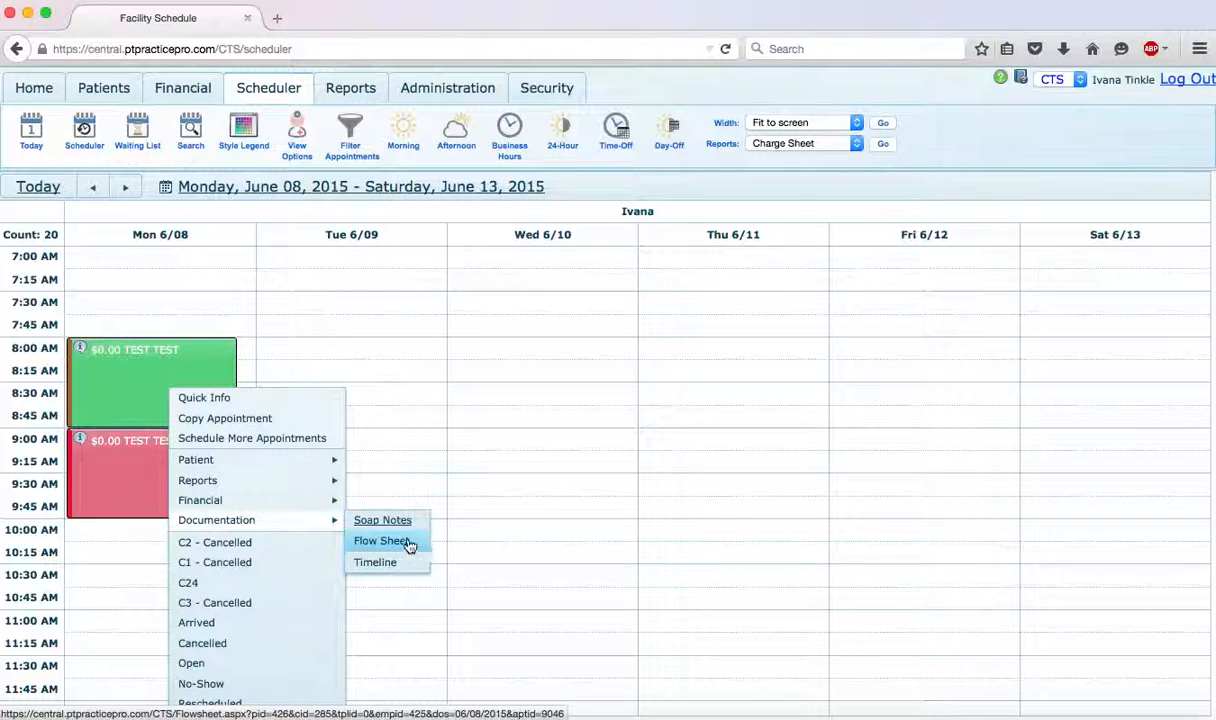
{"action": "left_click", "coordinate": [453, 369]}
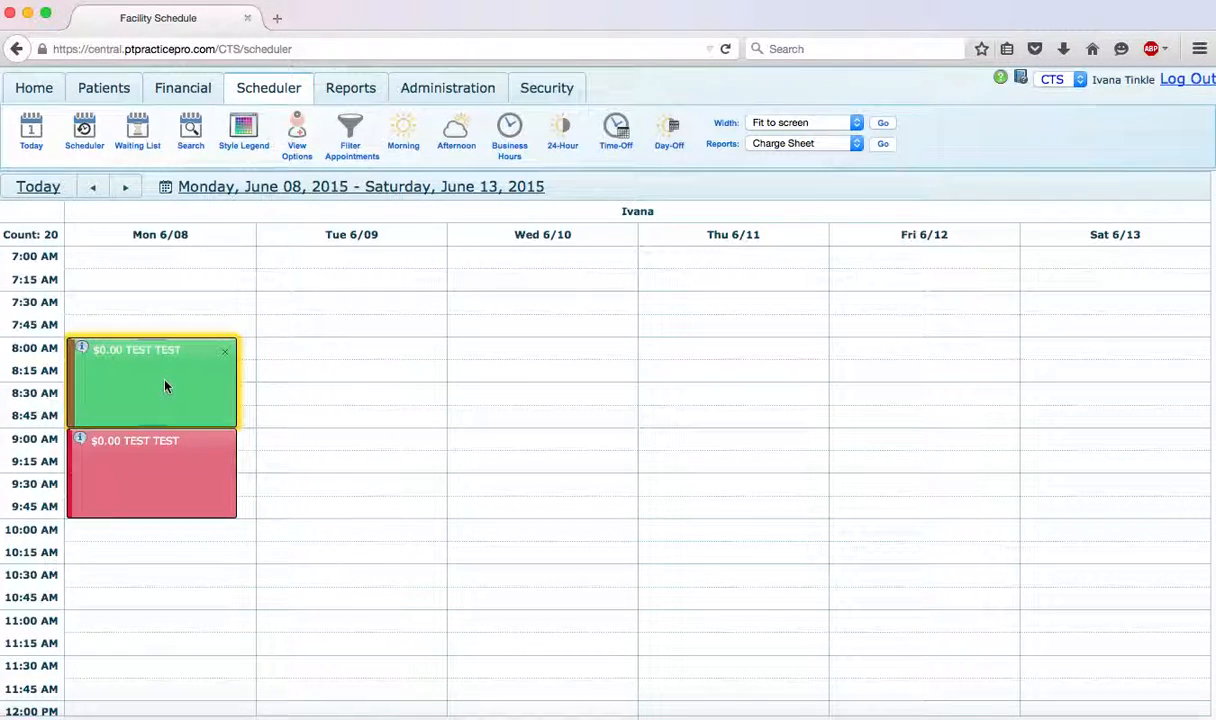
- Start a time block on Tuesday 6/9/2015 at 8:00 AM with break type Out of Office and description "NIA"
{"action": "left_click", "coordinate": [365, 346]}
{"action": "left_click", "coordinate": [399, 414]}
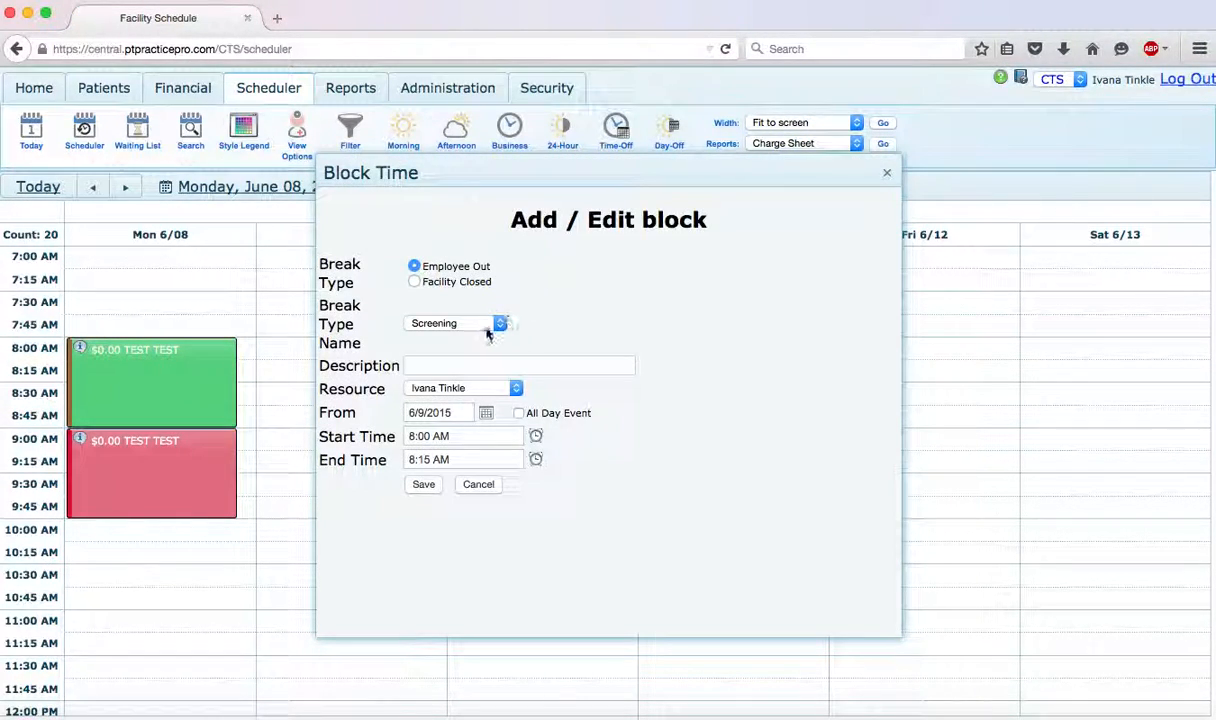
{"action": "left_click", "coordinate": [499, 323]}
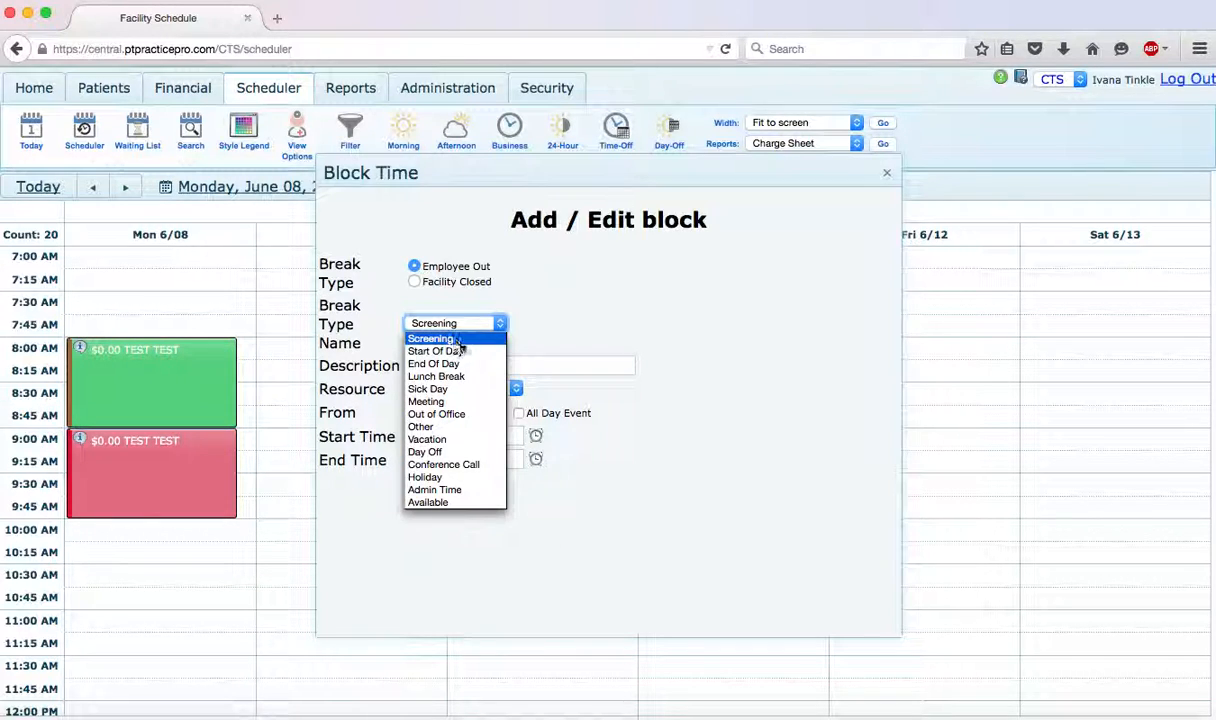
{"action": "left_click", "coordinate": [450, 414]}
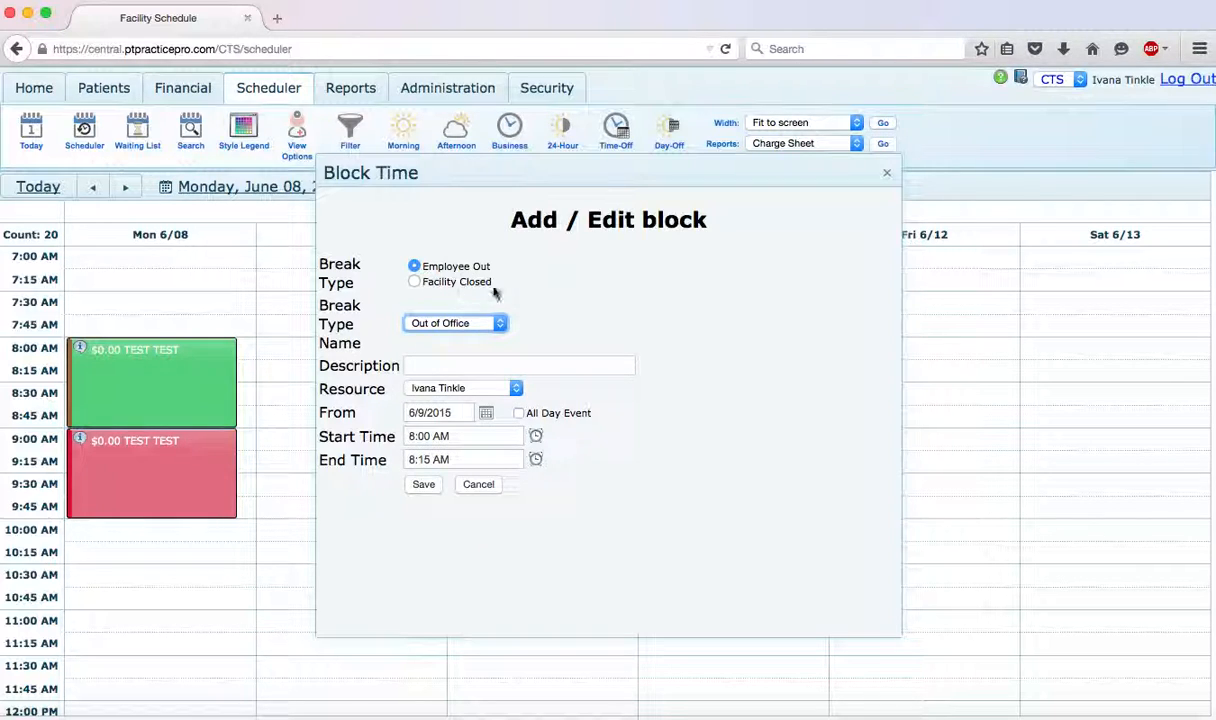
{"action": "left_click", "coordinate": [500, 323]}
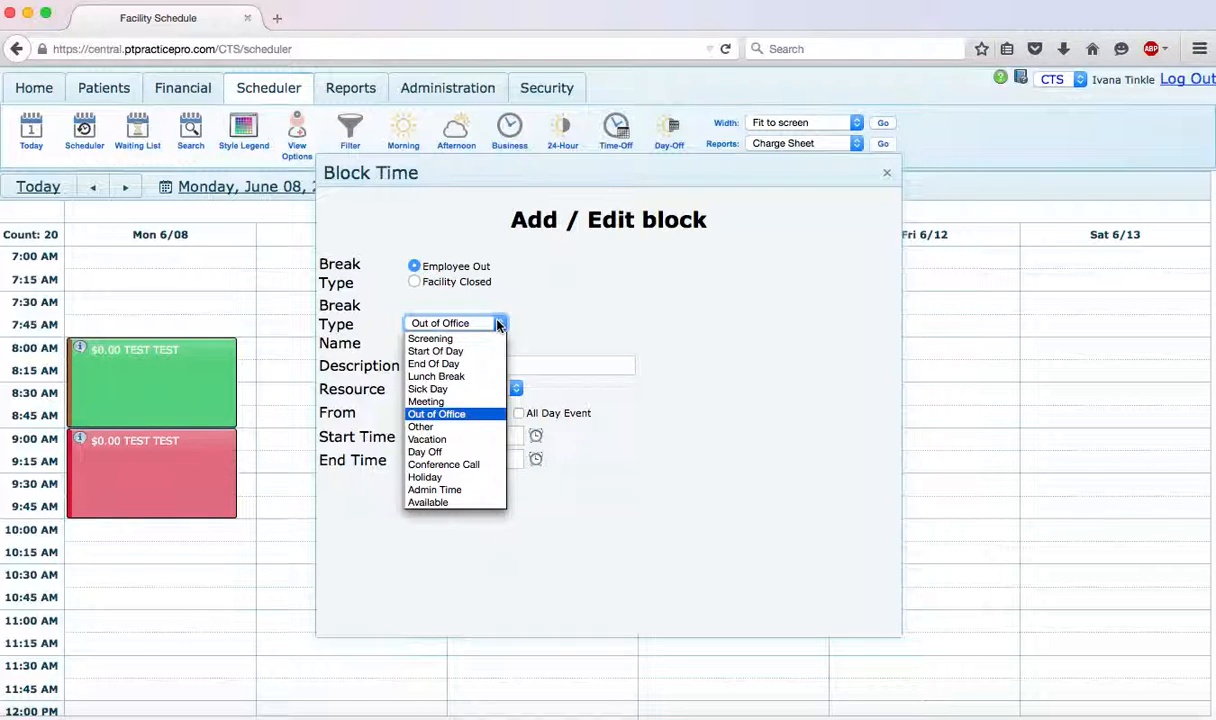
{"action": "left_click", "coordinate": [438, 414]}
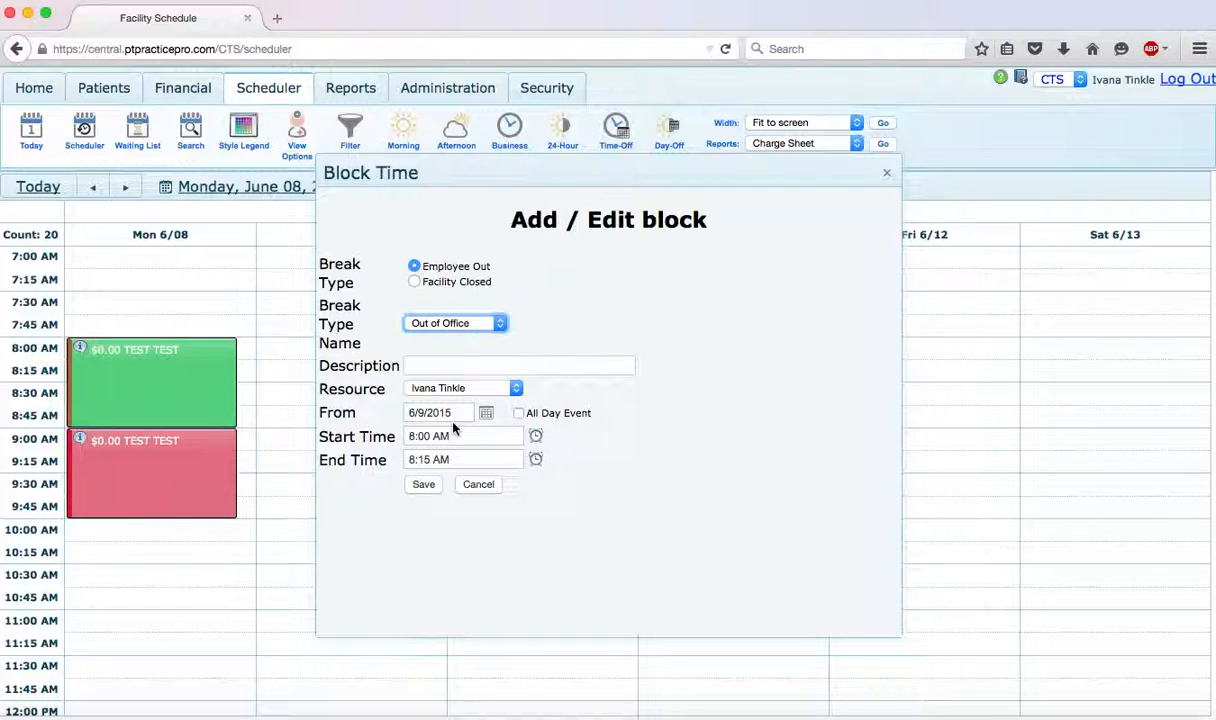
{"action": "left_click", "coordinate": [454, 365]}
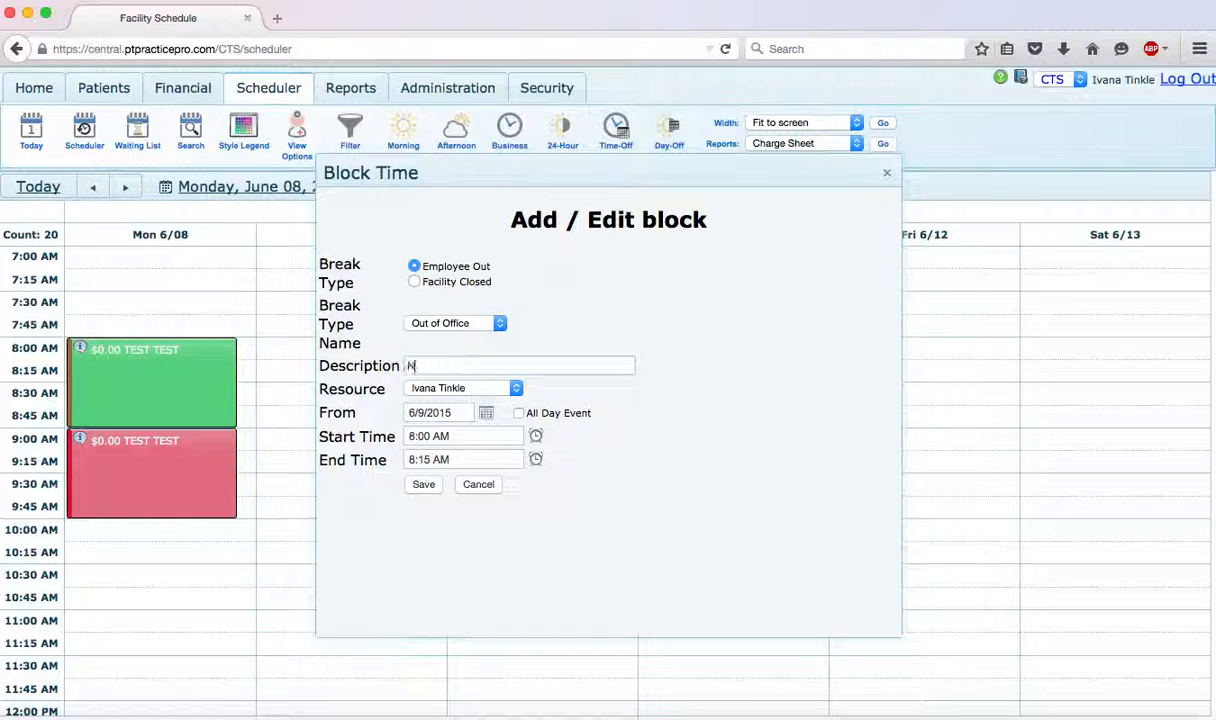
{"action": "type", "text": "N/A"}
{"action": "left_click", "coordinate": [704, 336]}
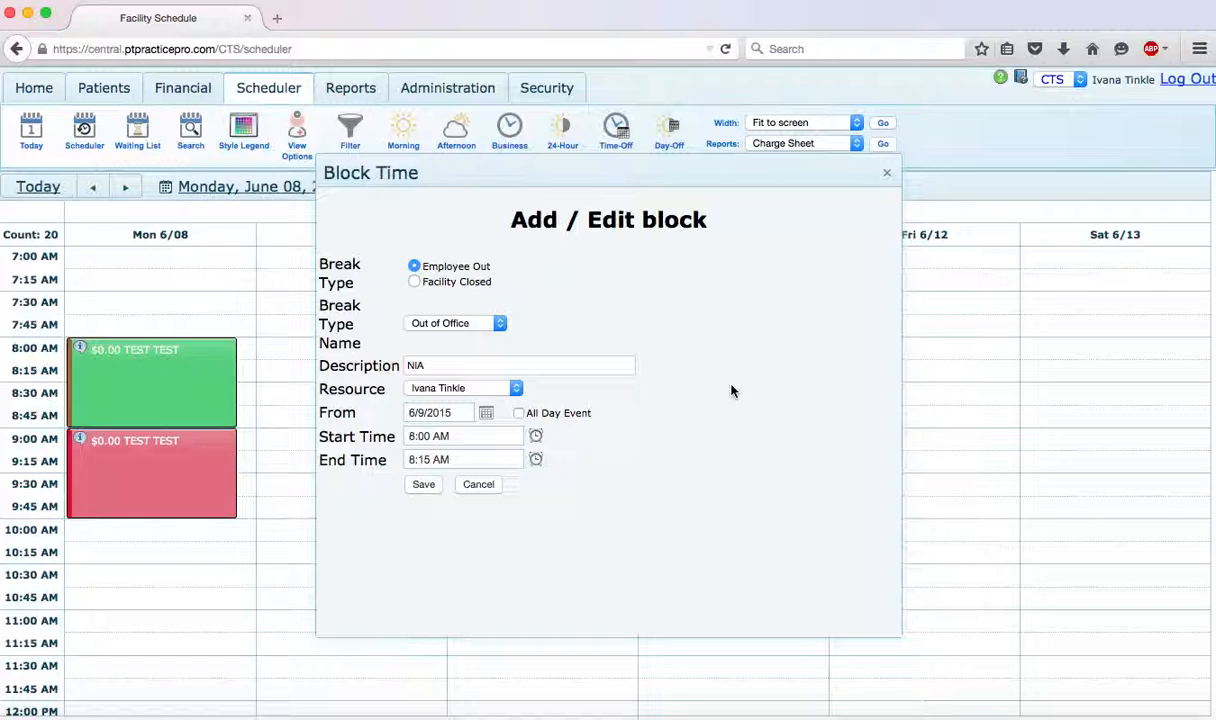
- Set the Tuesday block's end time to 4:00 PM, save it and check its extent in the schedule
{"action": "left_click", "coordinate": [537, 460]}
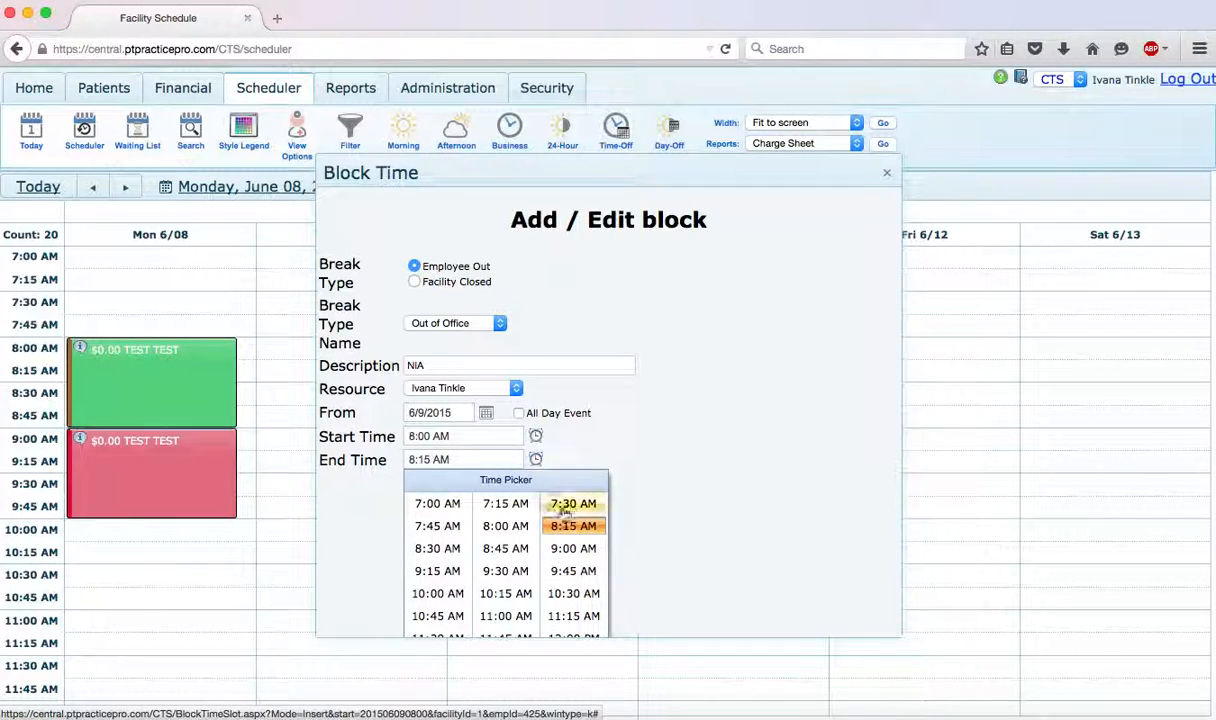
{"action": "scroll", "coordinate": [552, 590], "scroll_direction": "down", "scroll_amount": 1}
{"action": "scroll", "coordinate": [552, 590], "scroll_direction": "down", "scroll_amount": 4}
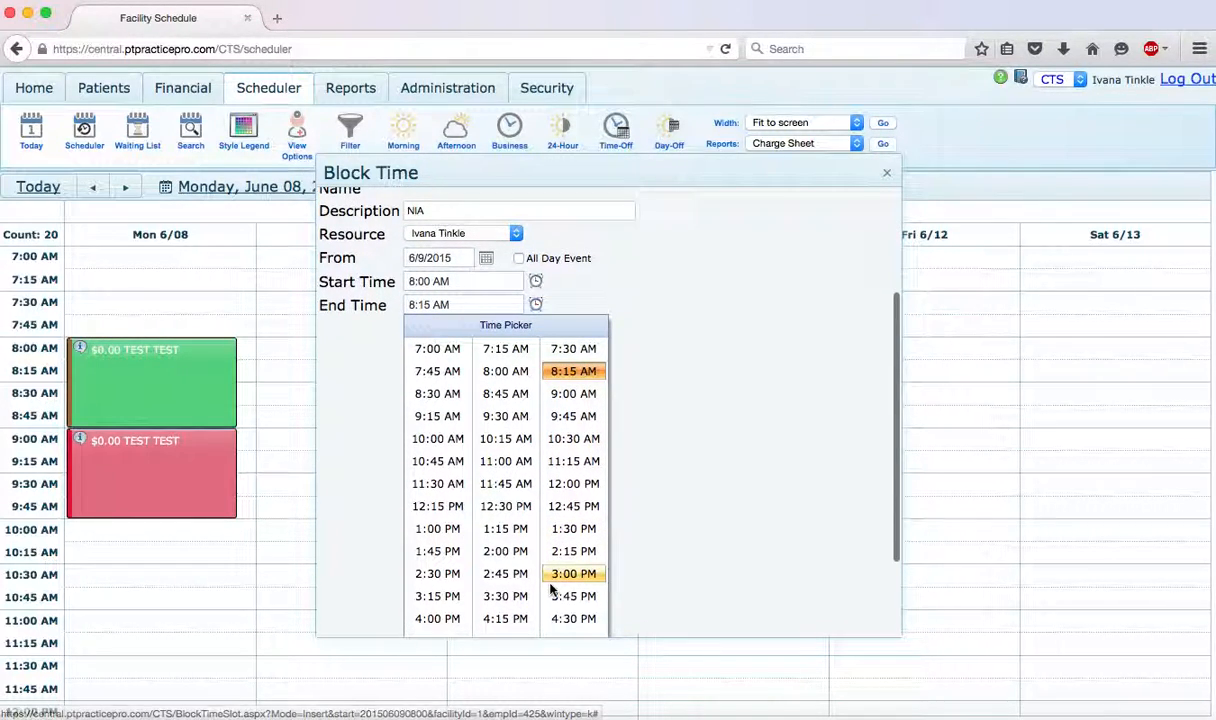
{"action": "left_click", "coordinate": [445, 619]}
{"action": "left_click", "coordinate": [441, 459]}
{"action": "left_click", "coordinate": [443, 459]}
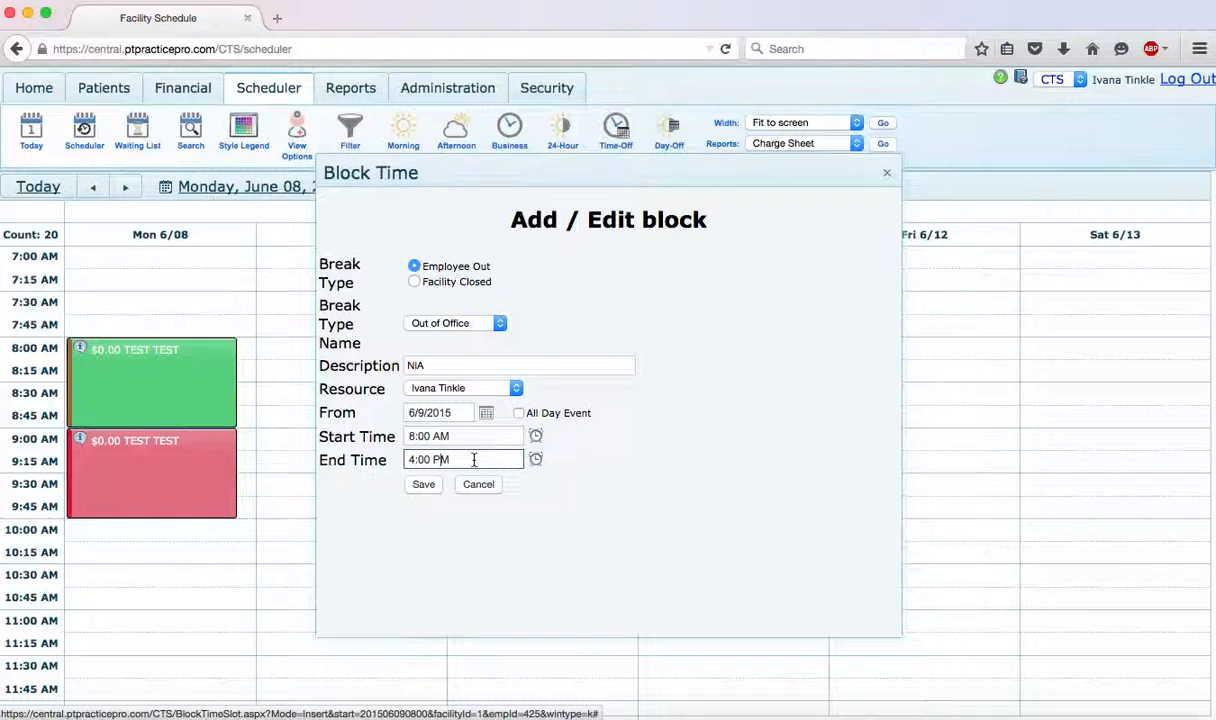
{"action": "left_click", "coordinate": [433, 486]}
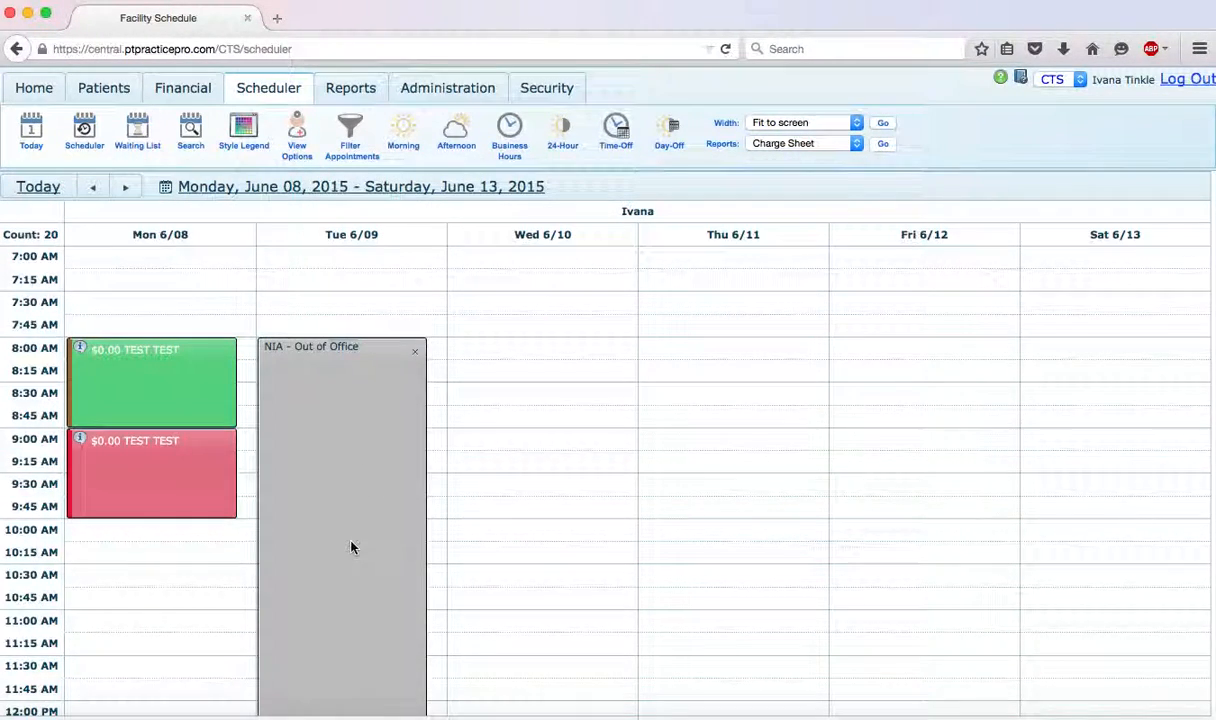
{"action": "scroll", "coordinate": [351, 547], "scroll_direction": "down", "scroll_amount": 10}
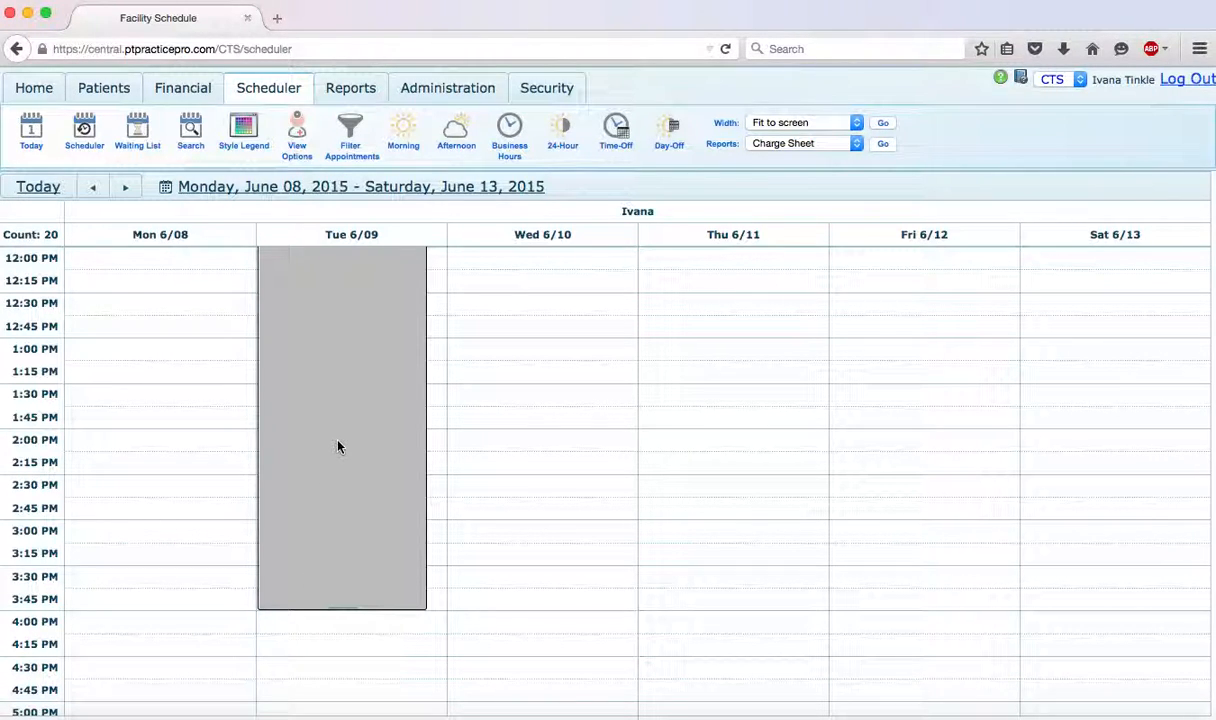
{"action": "scroll", "coordinate": [204, 366], "scroll_direction": "up", "scroll_amount": 7}
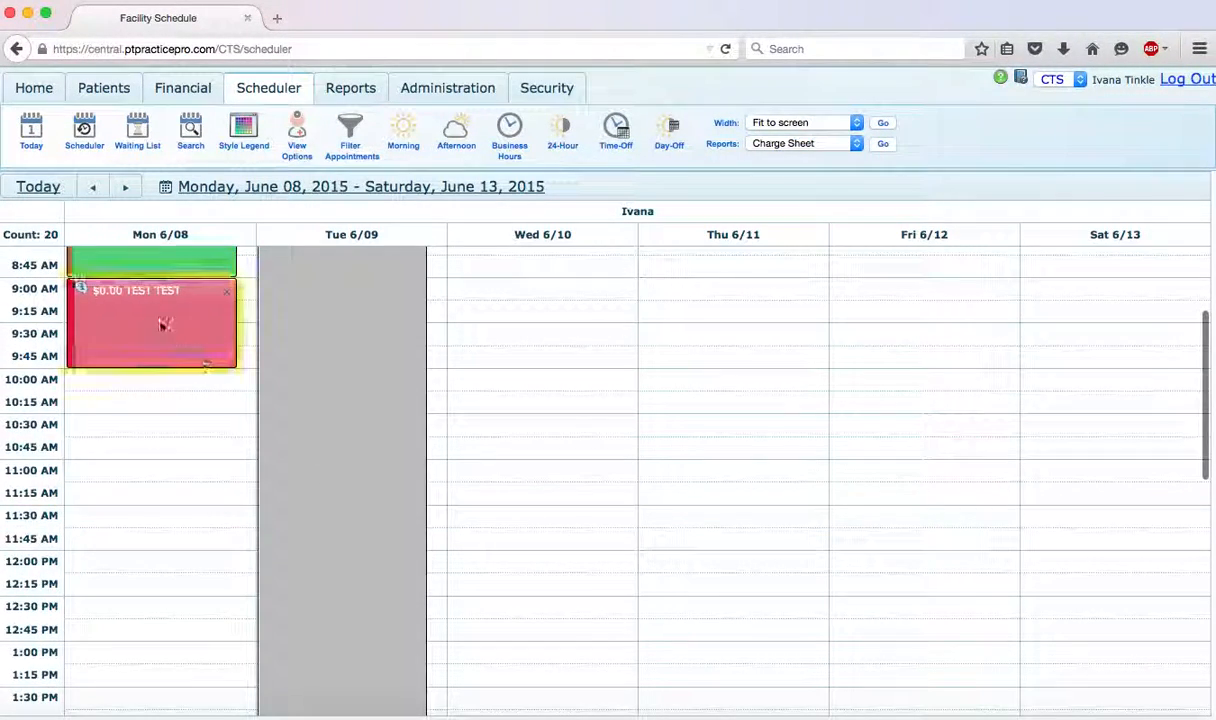
{"action": "scroll", "coordinate": [329, 631], "scroll_direction": "down", "scroll_amount": 3}
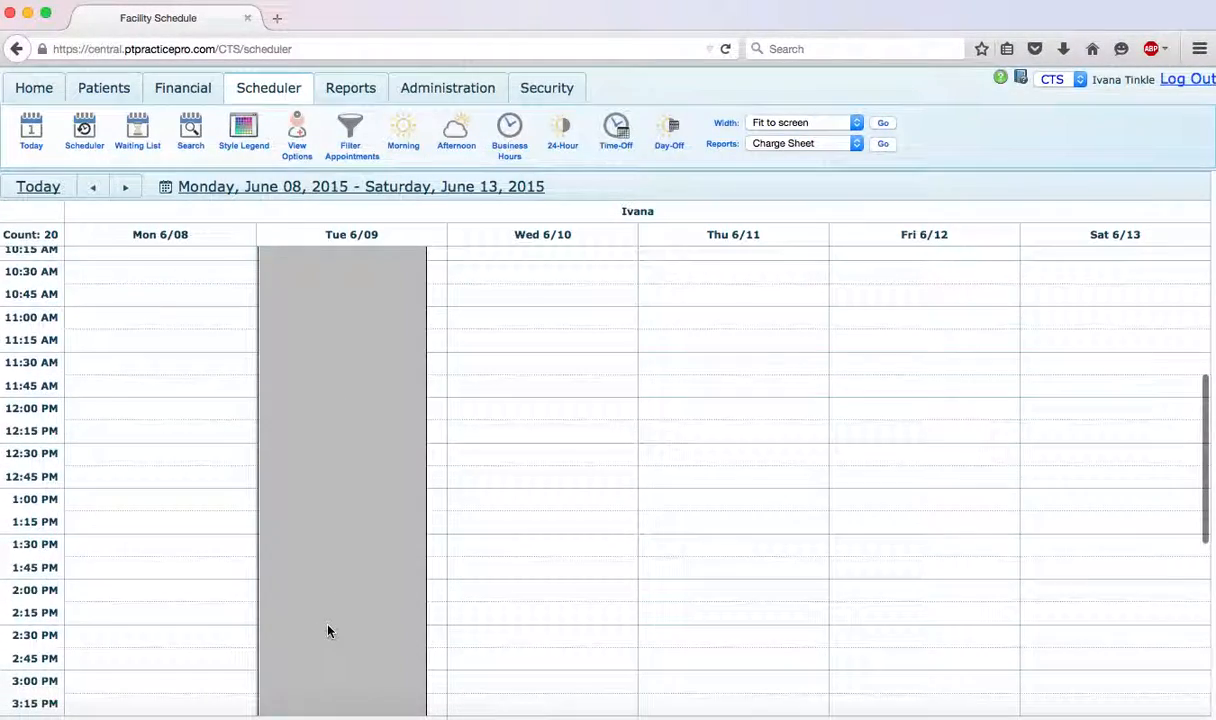
{"action": "scroll", "coordinate": [329, 631], "scroll_direction": "down", "scroll_amount": 3}
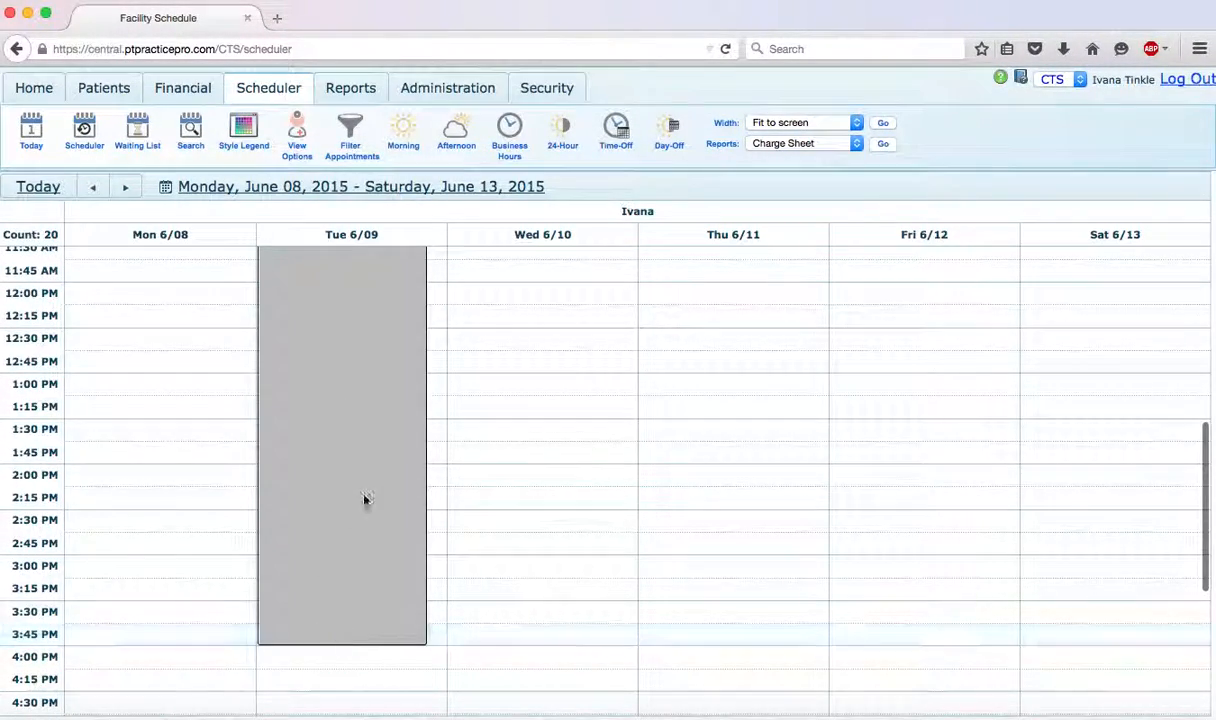
{"action": "scroll", "coordinate": [516, 386], "scroll_direction": "up", "scroll_amount": 10}
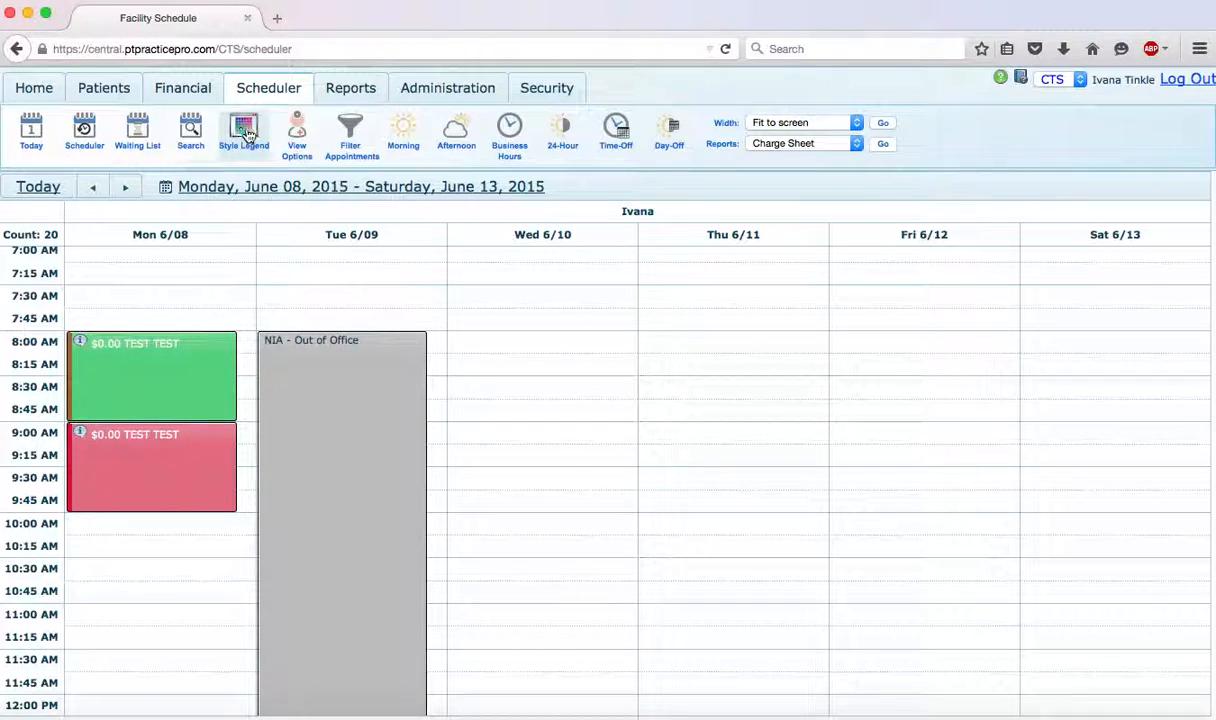
- Try selecting all therapists in the scheduler view options, clear the whole selection and close the options
{"action": "left_click", "coordinate": [298, 148]}
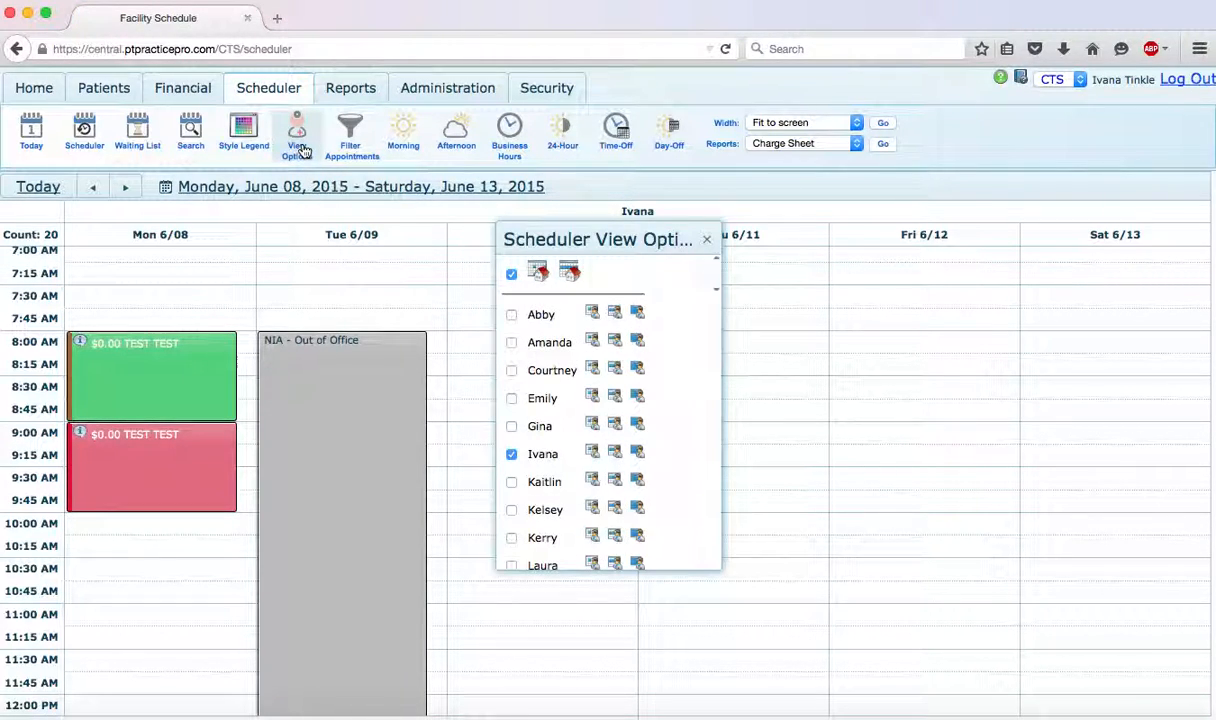
{"action": "left_click", "coordinate": [511, 275]}
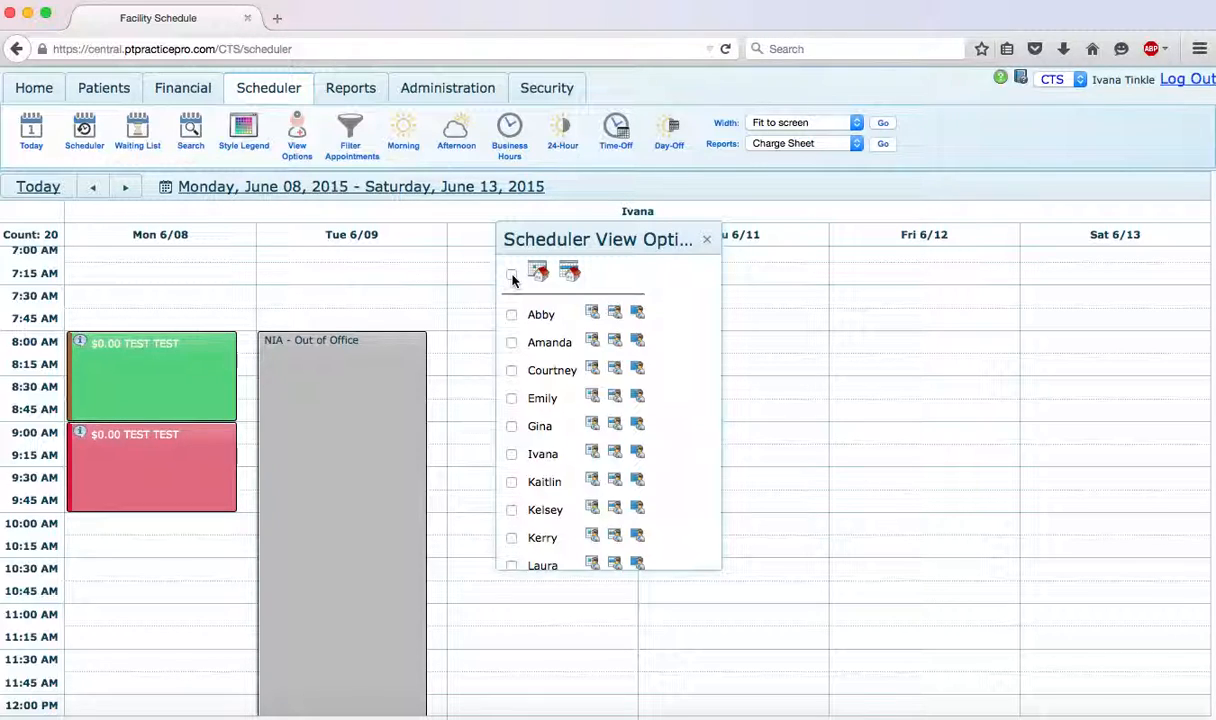
{"action": "left_click", "coordinate": [511, 275]}
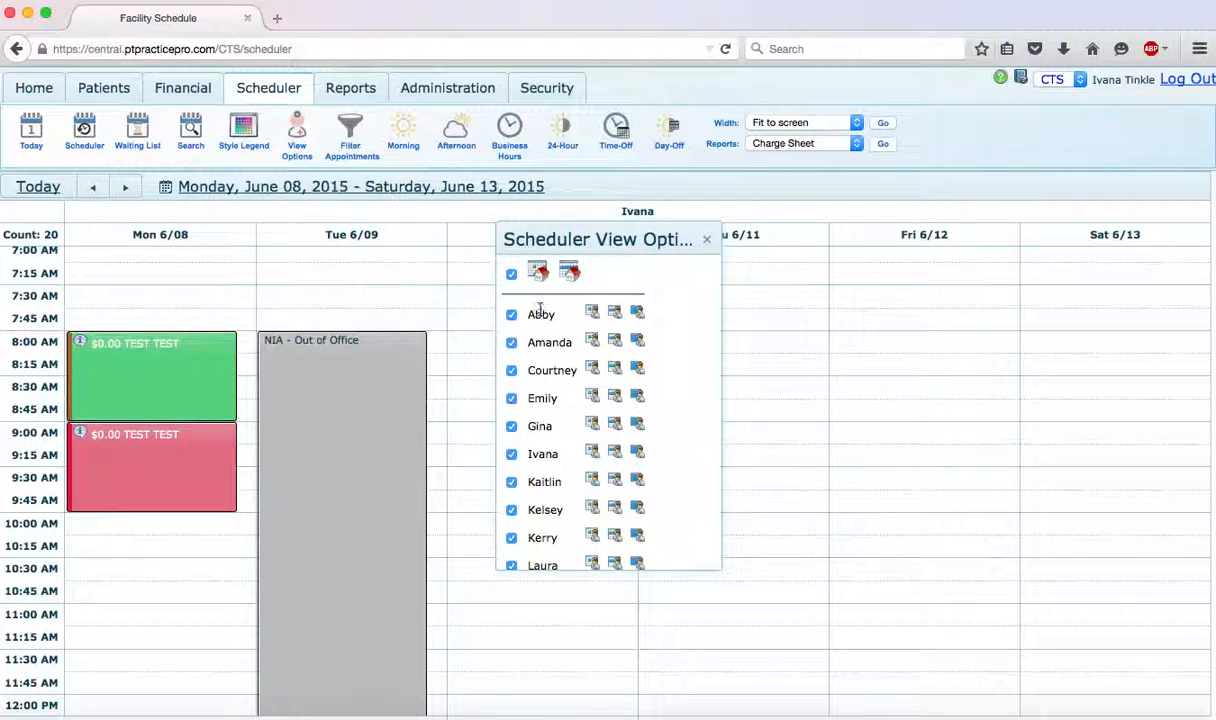
{"action": "scroll", "coordinate": [540, 478], "scroll_direction": "down", "scroll_amount": 8}
{"action": "scroll", "coordinate": [540, 470], "scroll_direction": "up", "scroll_amount": 8}
{"action": "left_click", "coordinate": [511, 276]}
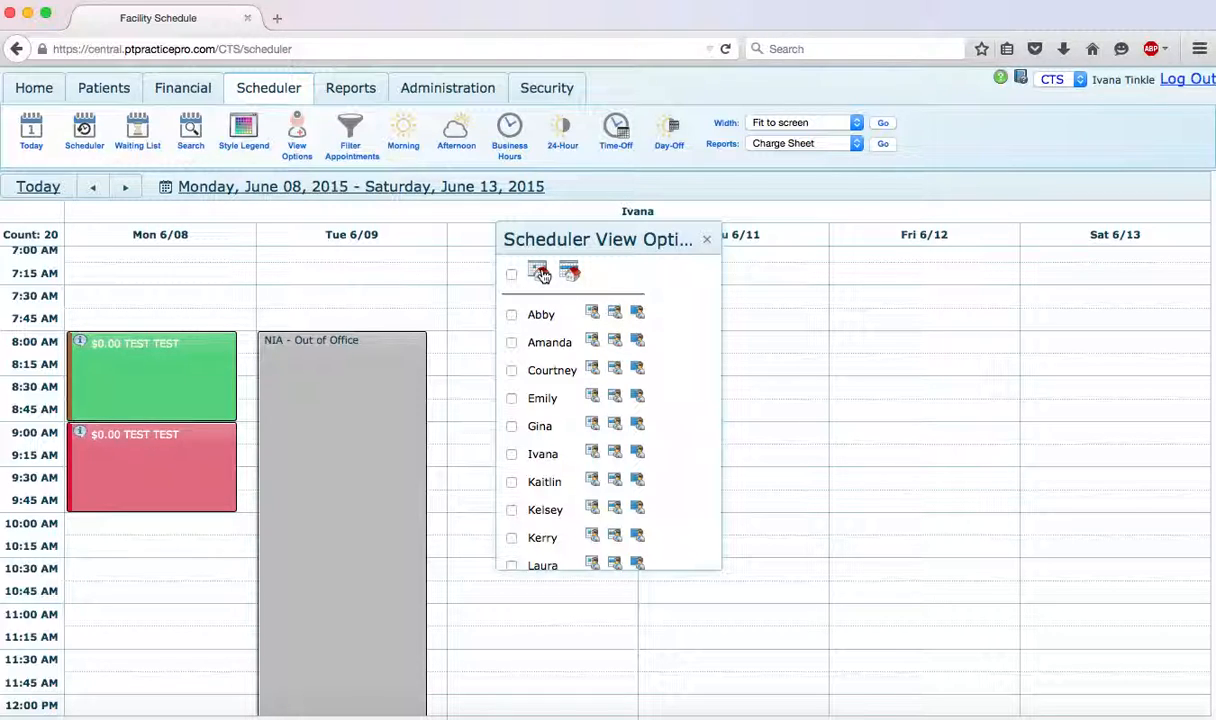
{"action": "left_click", "coordinate": [706, 240]}
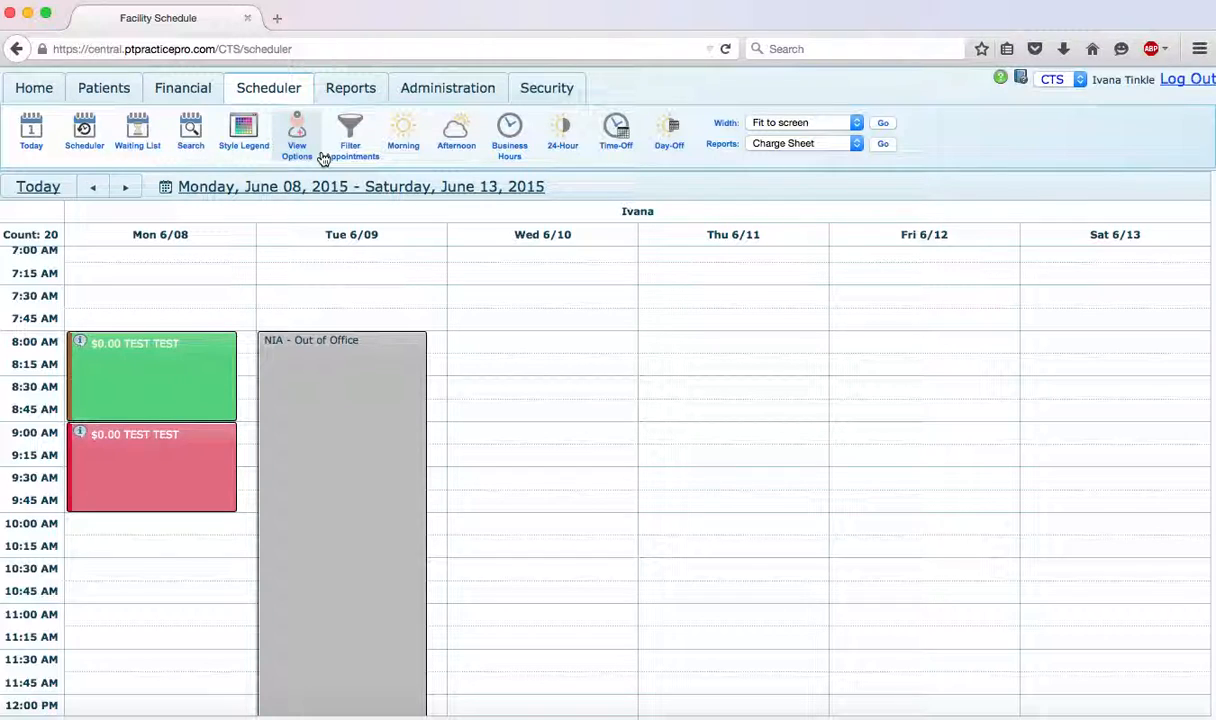
{"action": "left_click", "coordinate": [135, 365]}
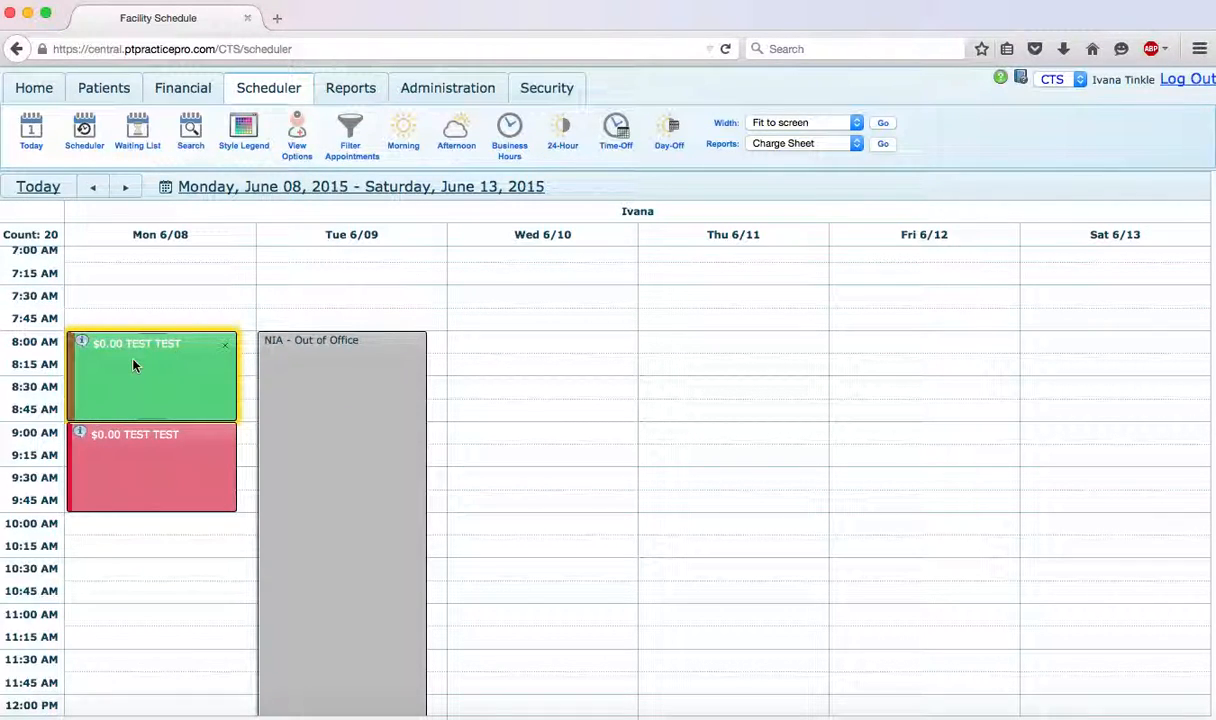
{"action": "left_click", "coordinate": [144, 465]}
{"action": "left_click", "coordinate": [176, 377]}
{"action": "left_click", "coordinate": [167, 439]}
{"action": "left_click", "coordinate": [318, 459]}
{"action": "left_click", "coordinate": [206, 410]}
{"action": "mouse_move", "coordinate": [185, 400]}
{"action": "left_mouse_down"}
{"action": "mouse_move", "coordinate": [185, 307]}
{"action": "mouse_move", "coordinate": [187, 389]}
{"action": "left_mouse_up"}
- Review the Soap Notes and other documentation options for Monday's 8:00 AM appointment
{"action": "right_click", "coordinate": [186, 390]}
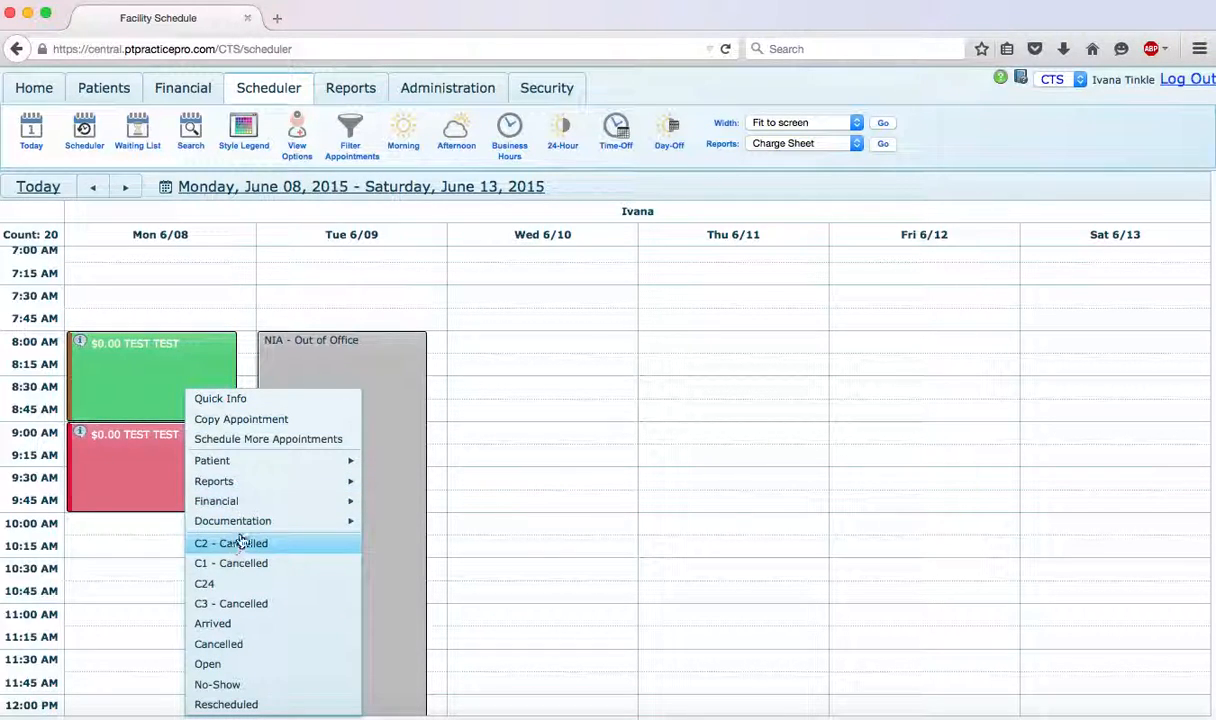
{"action": "mouse_move", "coordinate": [257, 528]}
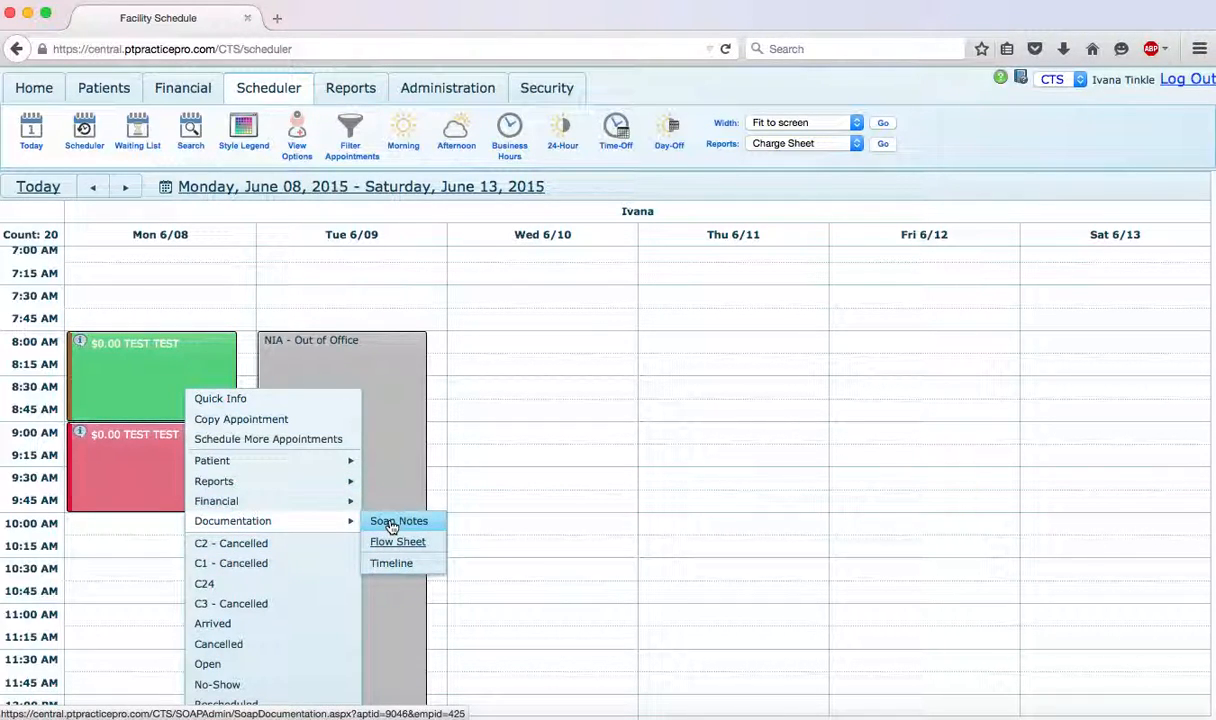
{"action": "left_click", "coordinate": [156, 243]}
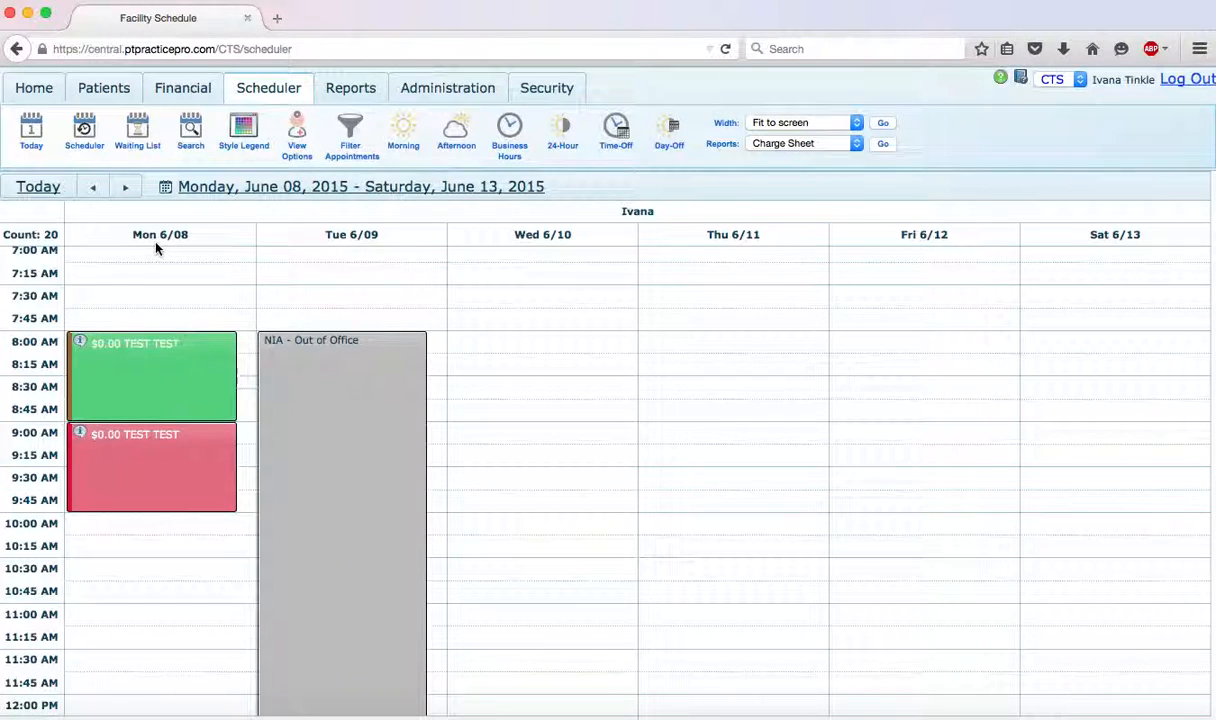
- View the scheduler's June 2015 date picker and the list of therapists in the view options, and close both
{"action": "left_click", "coordinate": [166, 188]}
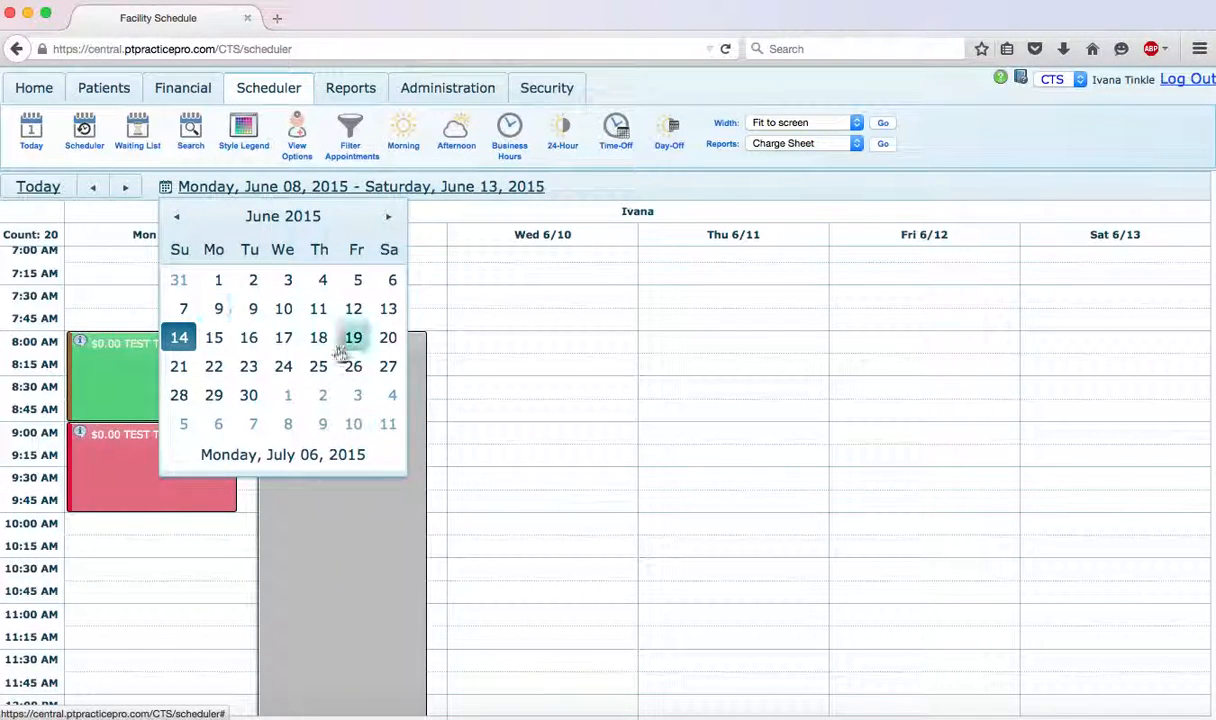
{"action": "left_click", "coordinate": [526, 349]}
{"action": "left_click", "coordinate": [297, 140]}
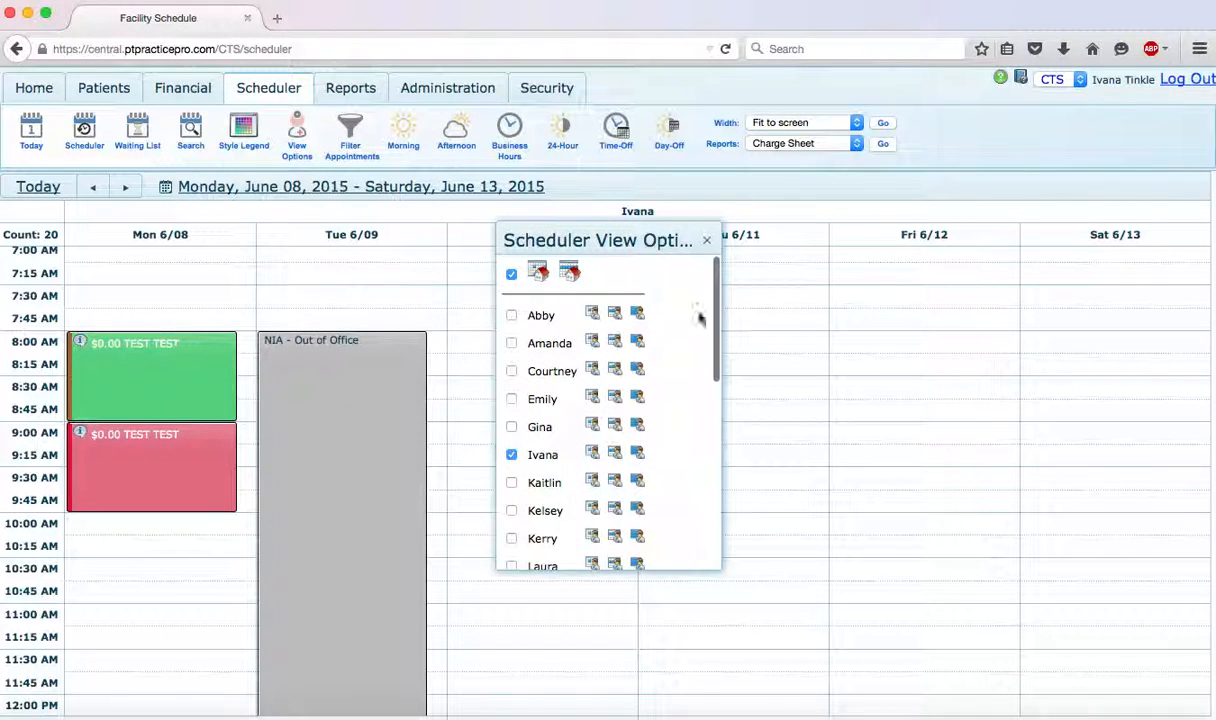
{"action": "left_click", "coordinate": [710, 240]}
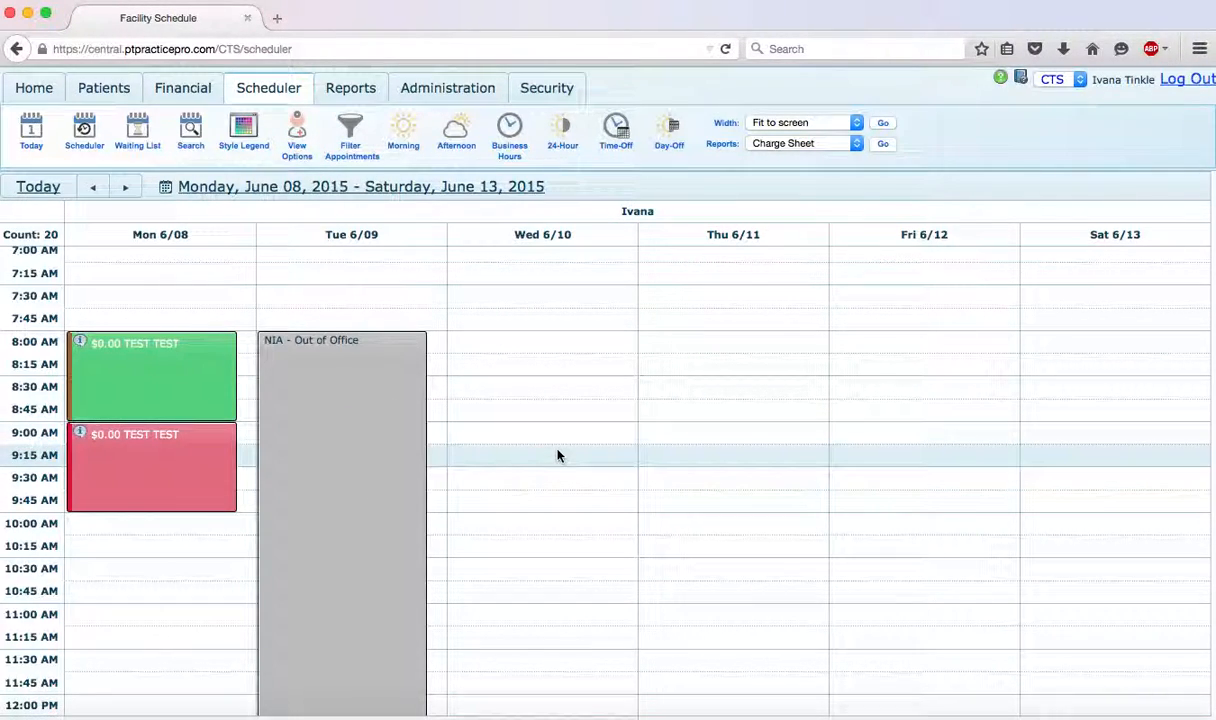